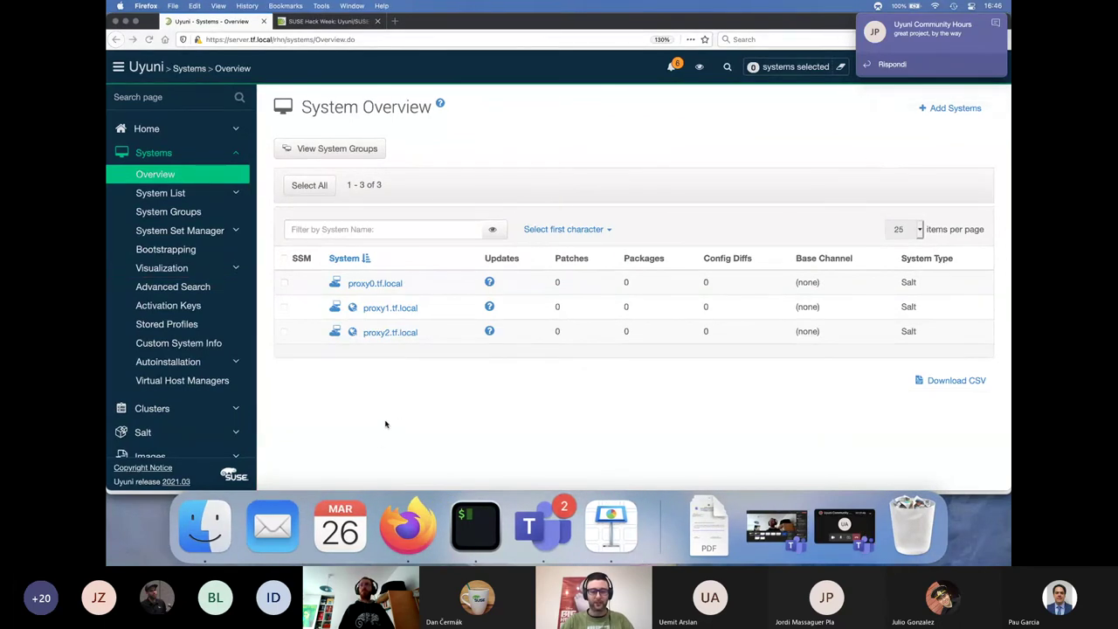
Bring the Firefox window with Uyuni's System Overview to the front
click(387, 424)
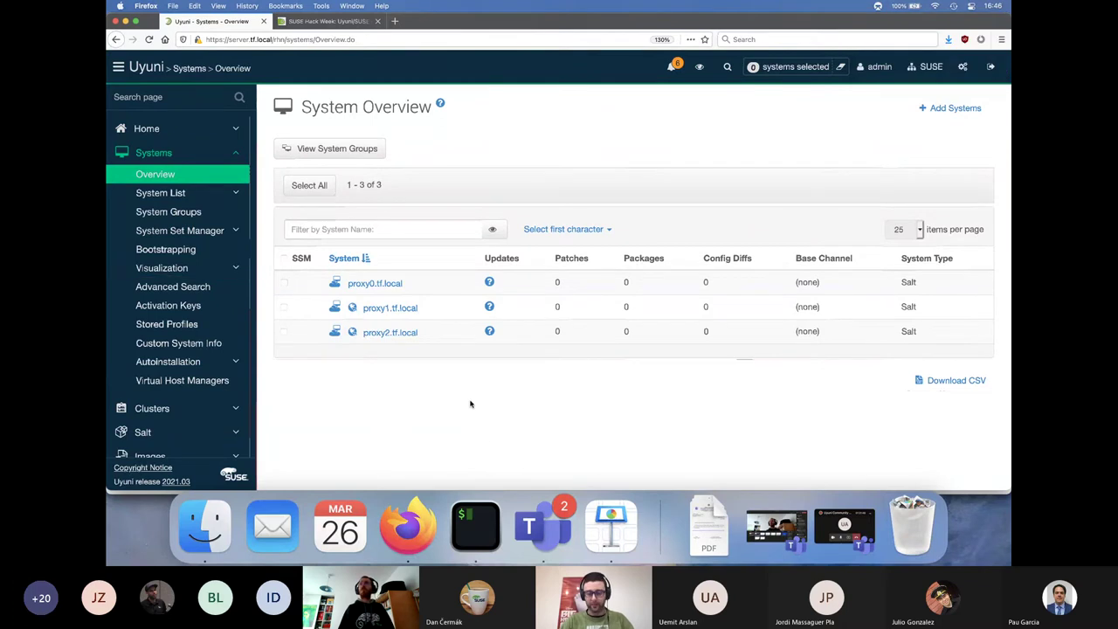
Clear the terminal, then select the server tmux pane and zoom it to full window
click(476, 526)
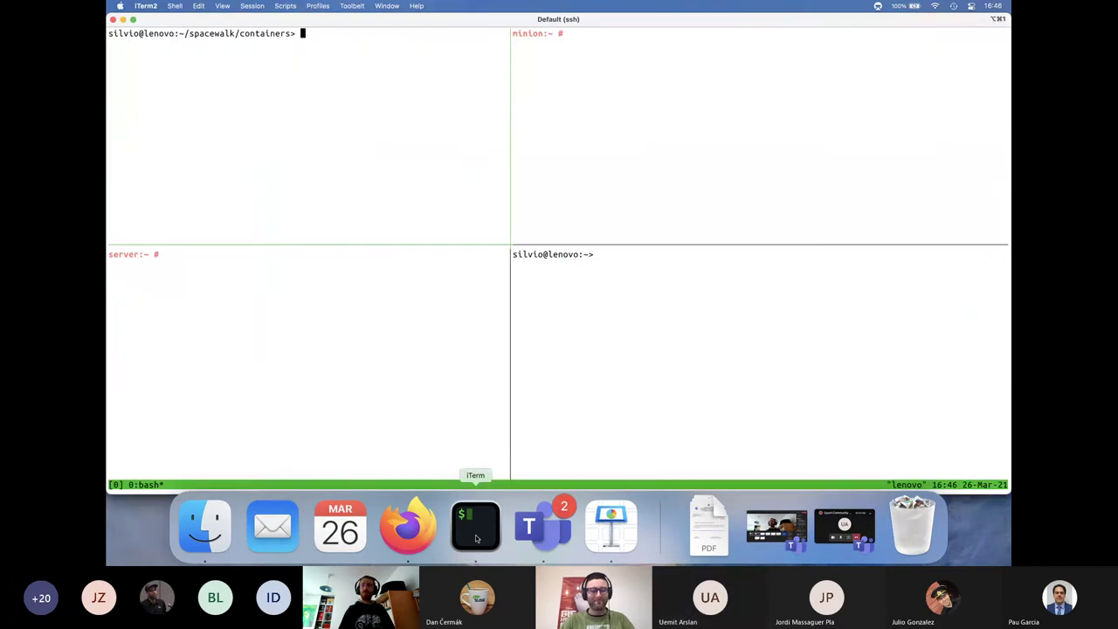
text(clear)
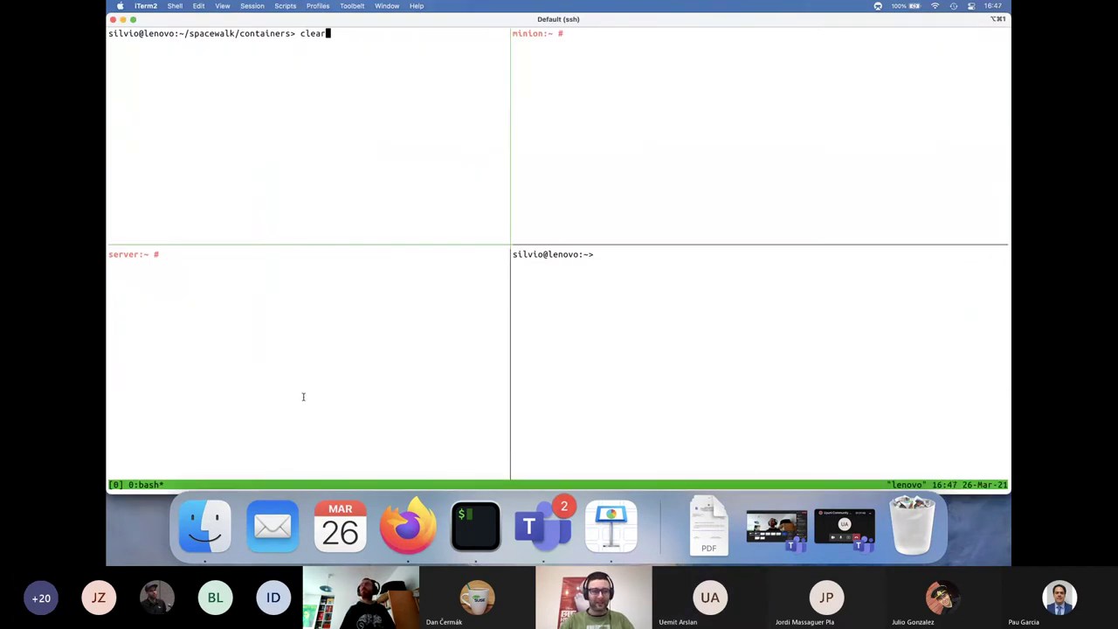
key(Return)
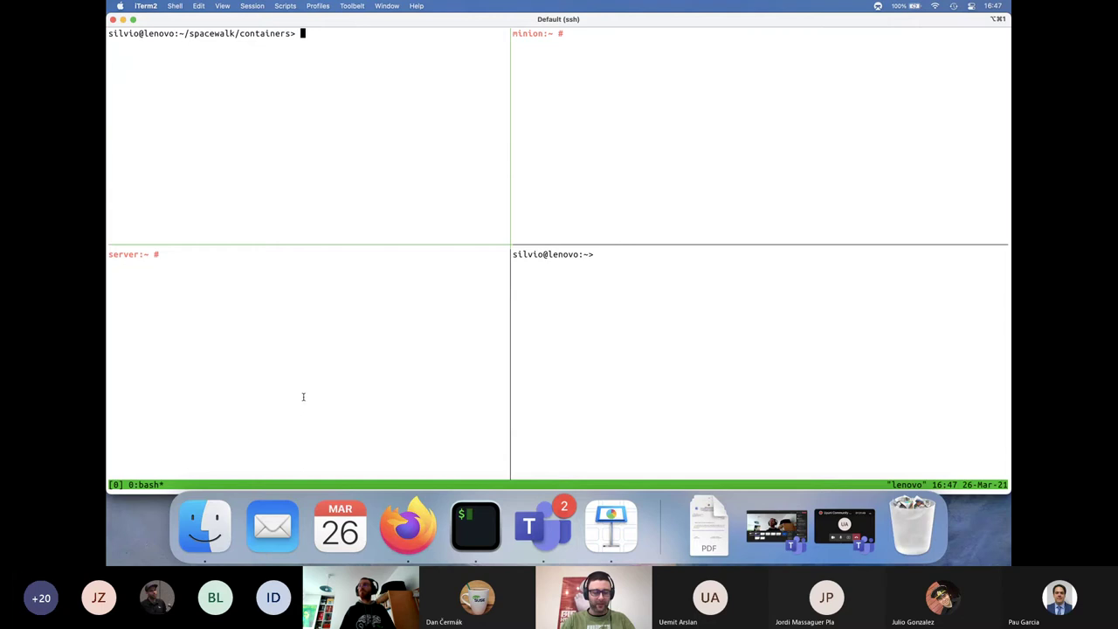
click(303, 397)
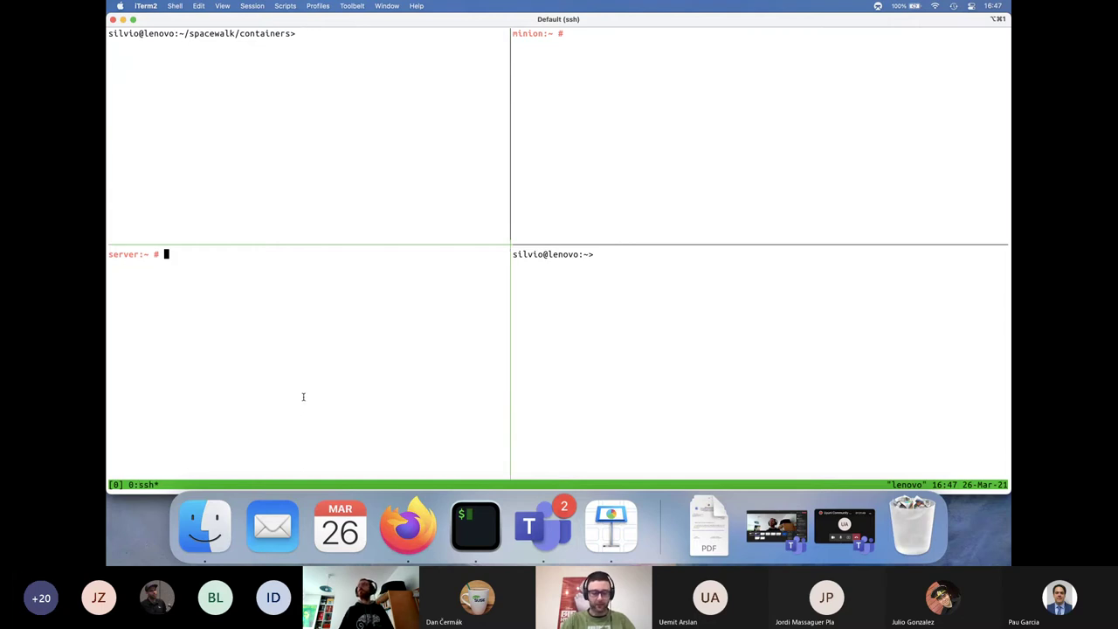
key(ctrl+b)
key(z)
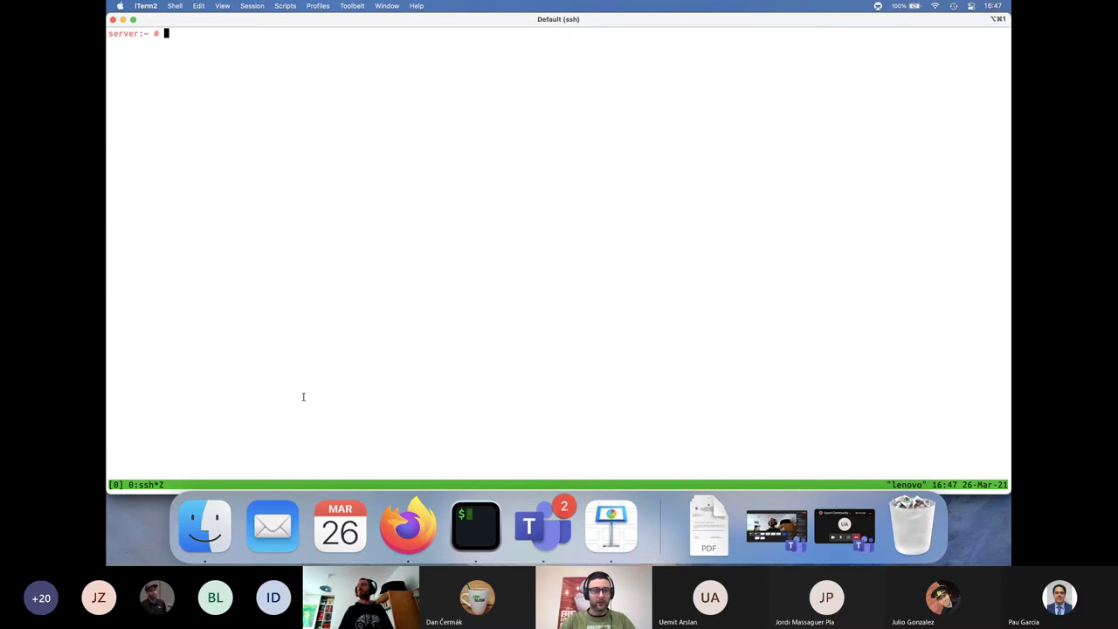
Recall the create-proxy-config.py command from history and check its lenovo.tf.local hostname
text(clear)
key(Up)
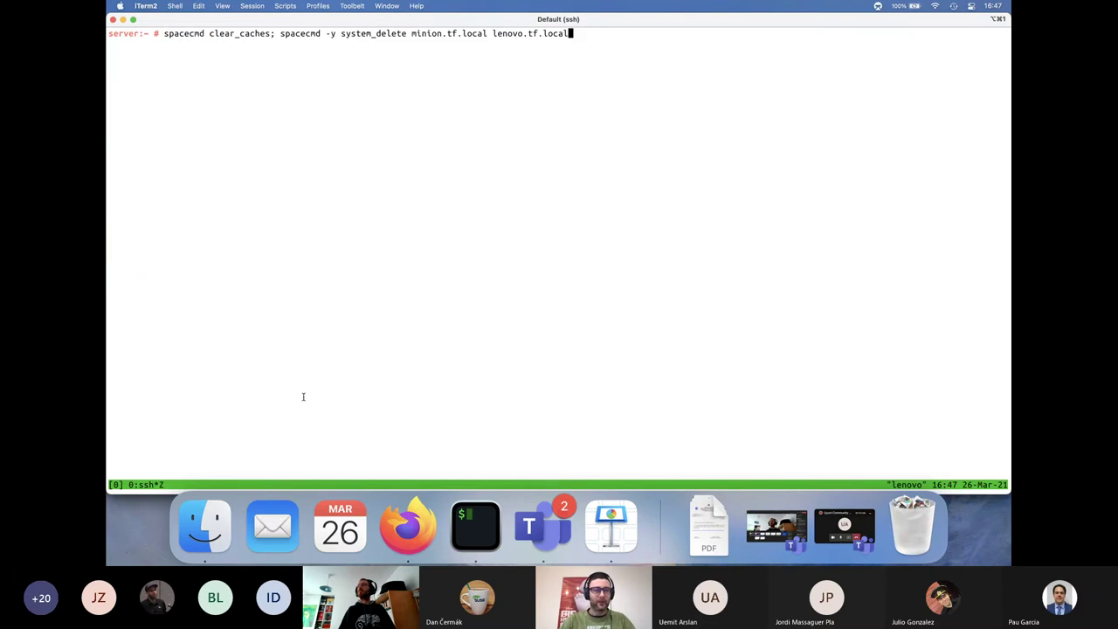
key(Up)
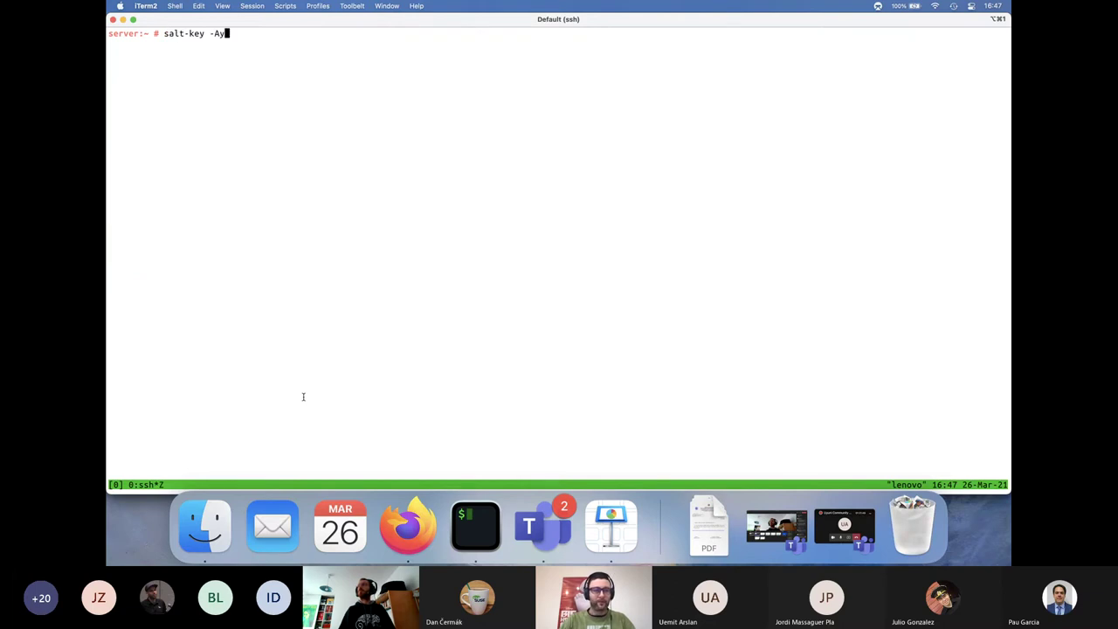
key(Up)
key(Left)
key(Left)
key(Left)
key(Left)
key(Left)
key(Left)
key(Left)
key(Left)
key(Left)
key(Left)
key(Left)
key(Left)
key(Left)
key(Left)
key(Left)
key(Left)
key(Left)
key(Left)
key(Left)
key(Left)
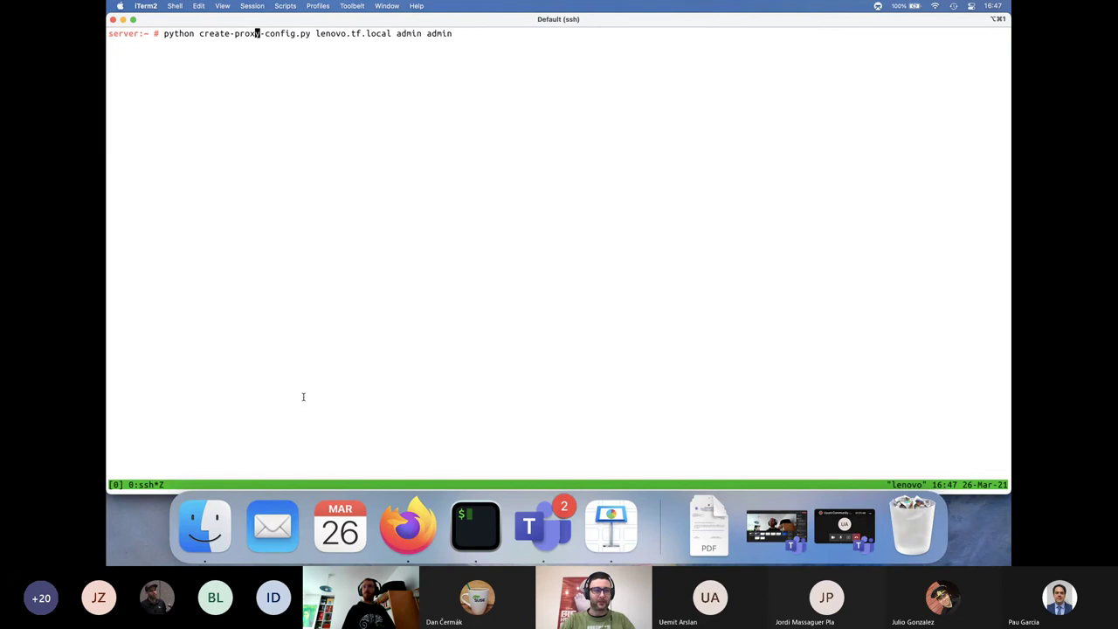
key(Left)
key(Left)
key(Left)
key(Left)
key(Left)
key(Left)
key(Left)
key(Left)
key(Left)
key(Left)
key(Left)
key(Left)
key(Left)
key(Left)
key(Right)
key(Right)
key(Right)
key(Right)
key(Right)
key(Right)
key(Right)
key(Right)
key(Right)
key(Right)
key(Right)
key(Right)
key(Right)
key(Right)
key(Right)
key(Right)
key(Right)
key(Right)
key(Right)
key(Right)
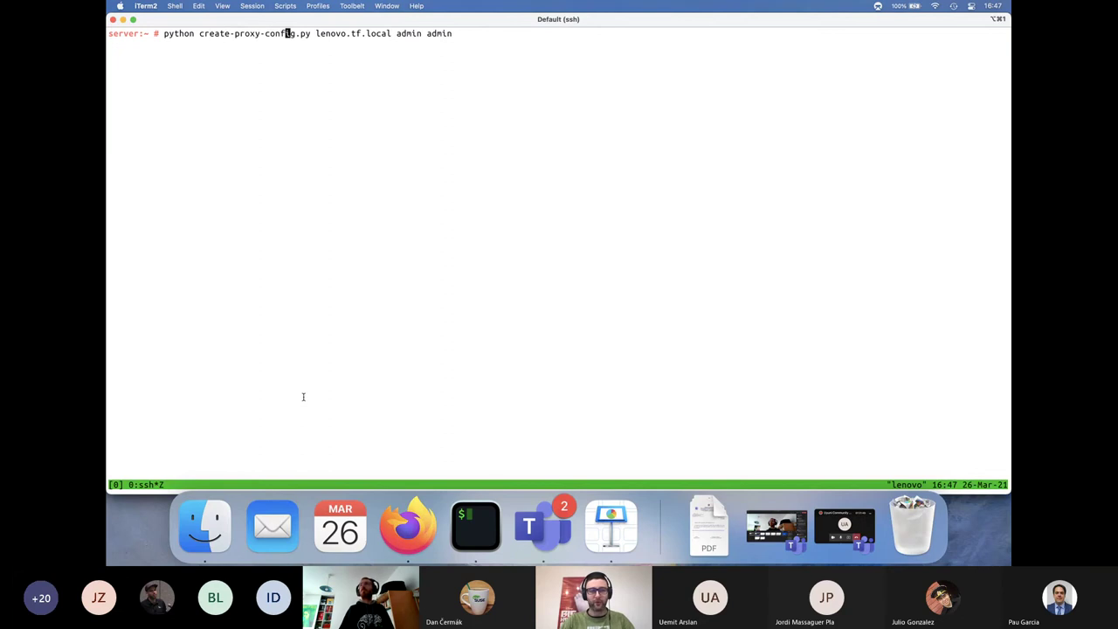
key(Right)
key(Right)
key(Right)
key(Right)
key(Right)
key(Right)
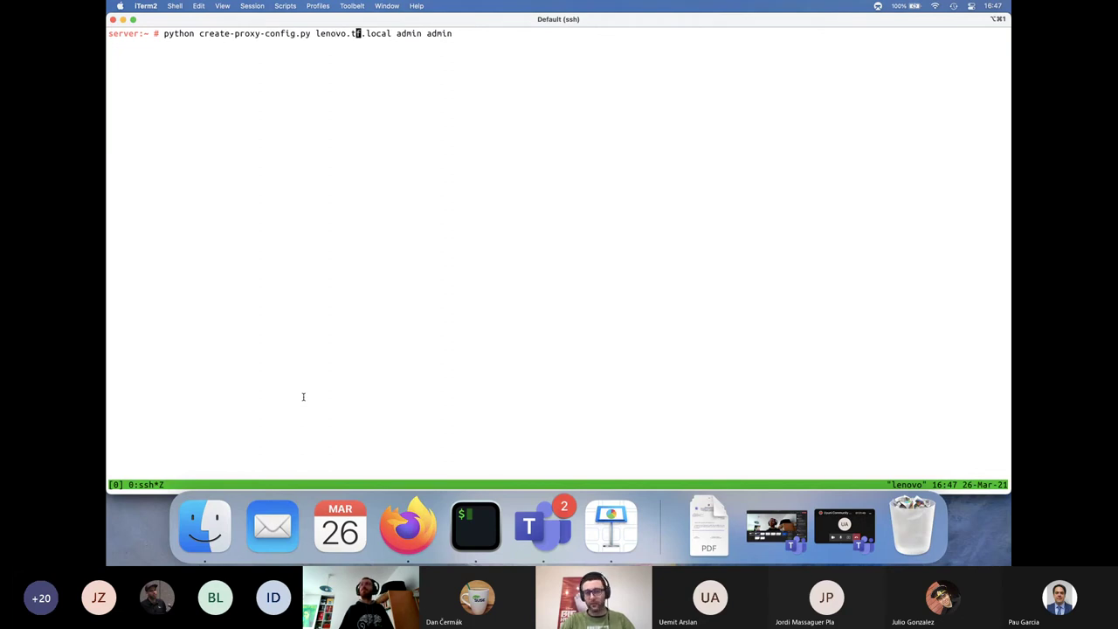
key(Left)
key(Left)
key(Right)
key(Right)
key(Right)
key(Right)
key(Right)
key(Right)
key(Right)
key(Right)
key(Right)
key(Right)
key(Right)
key(Right)
key(Right)
key(Right)
key(Right)
key(Right)
key(Right)
key(Right)
key(Right)
key(Right)
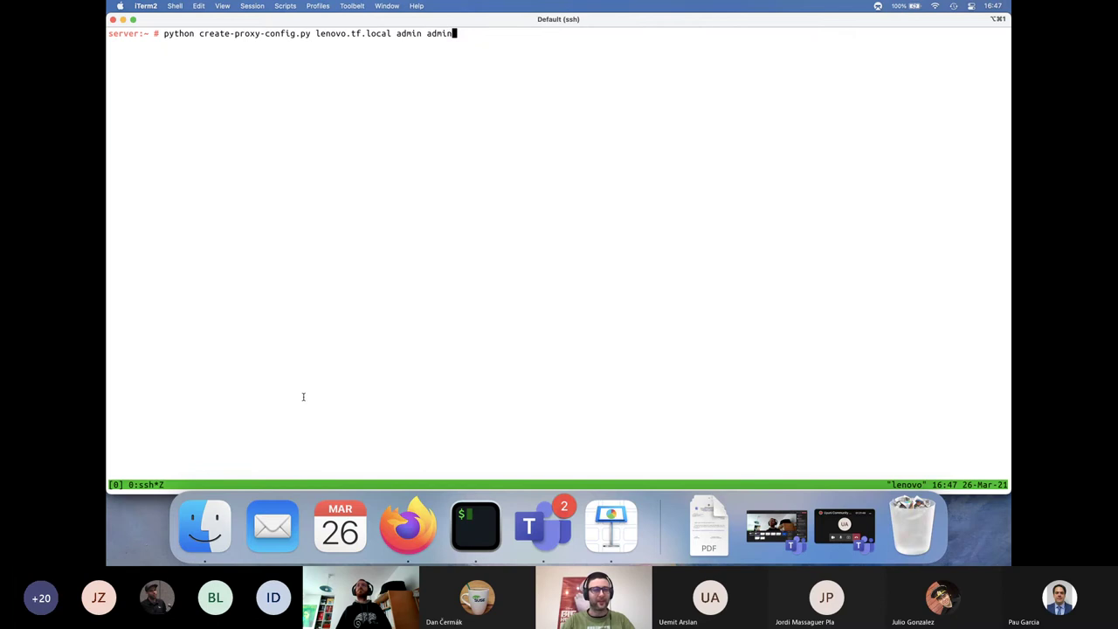
key(Left)
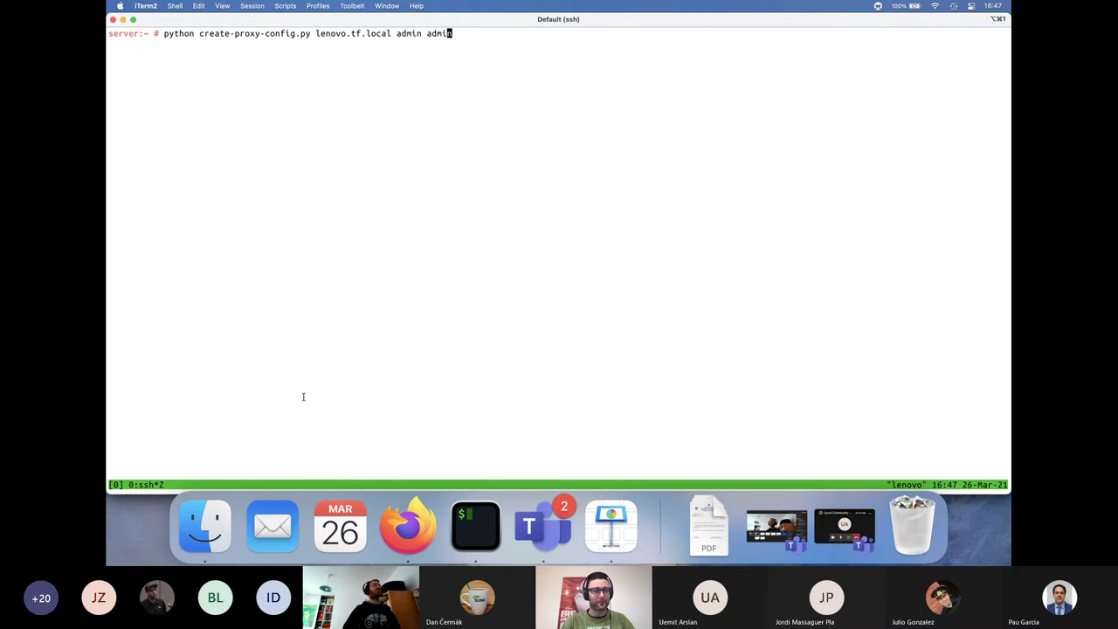
Run the proxy config script with the CA password, then list proxy-config/
key(Return)
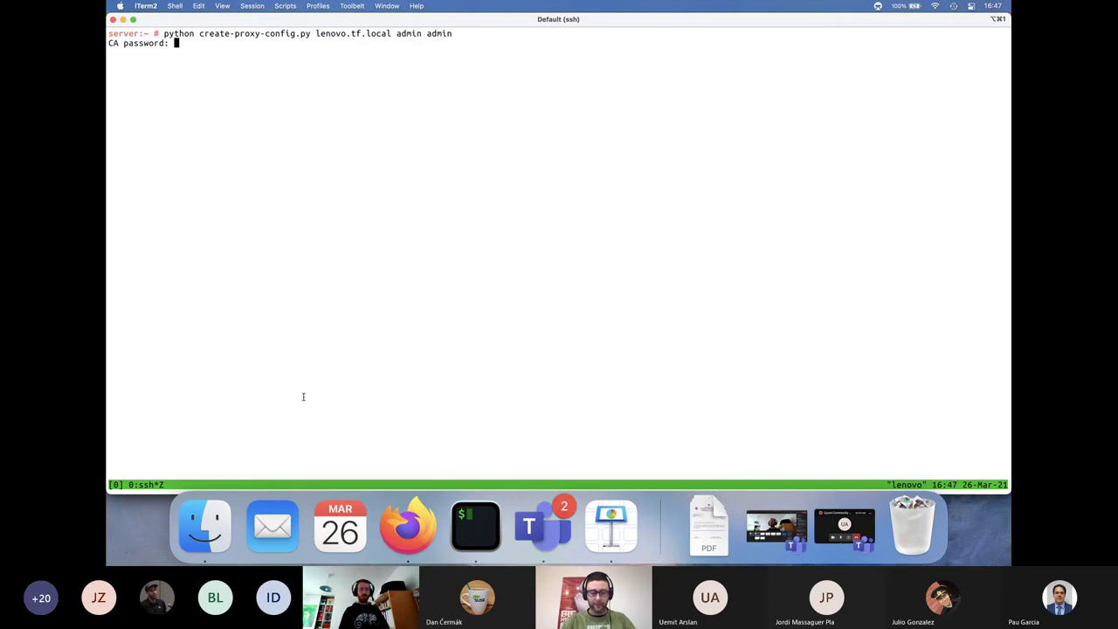
key(Return)
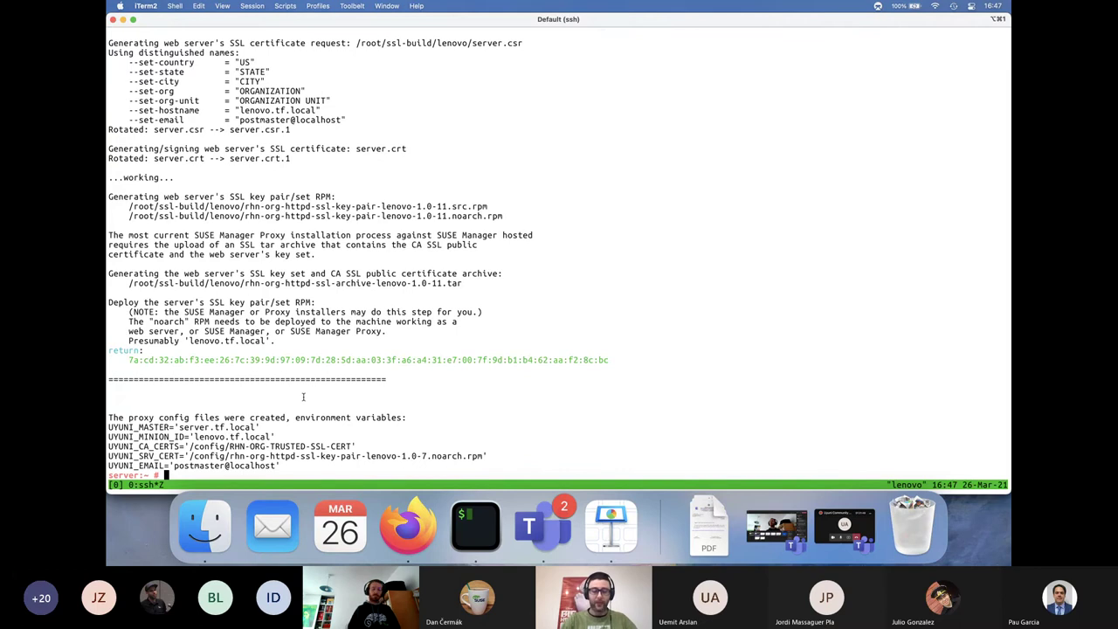
text(ls proxy-config/)
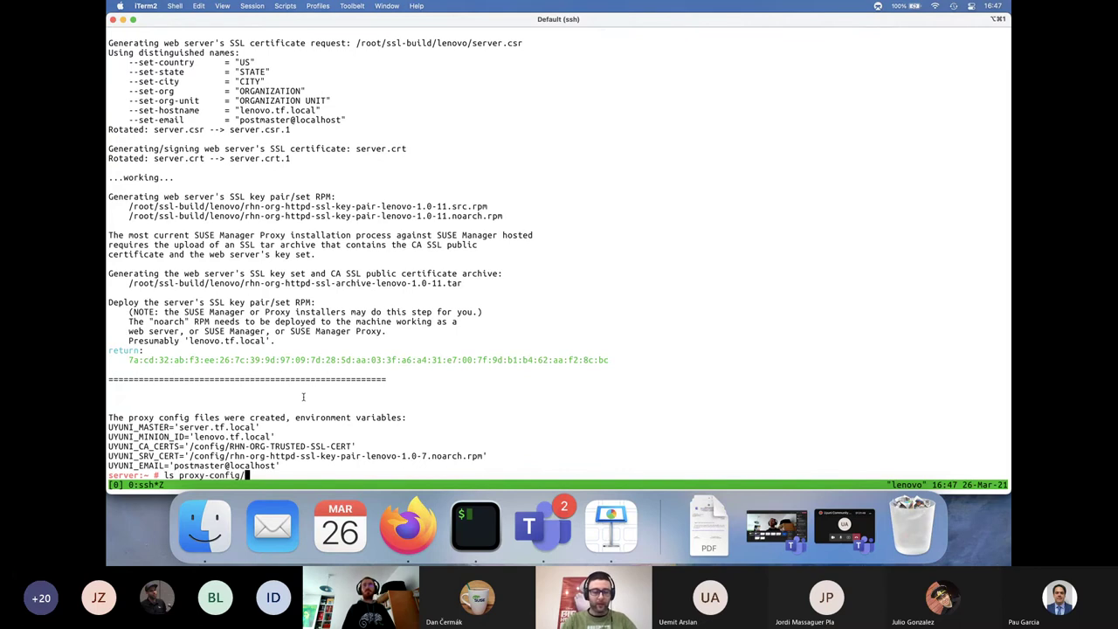
key(Return)
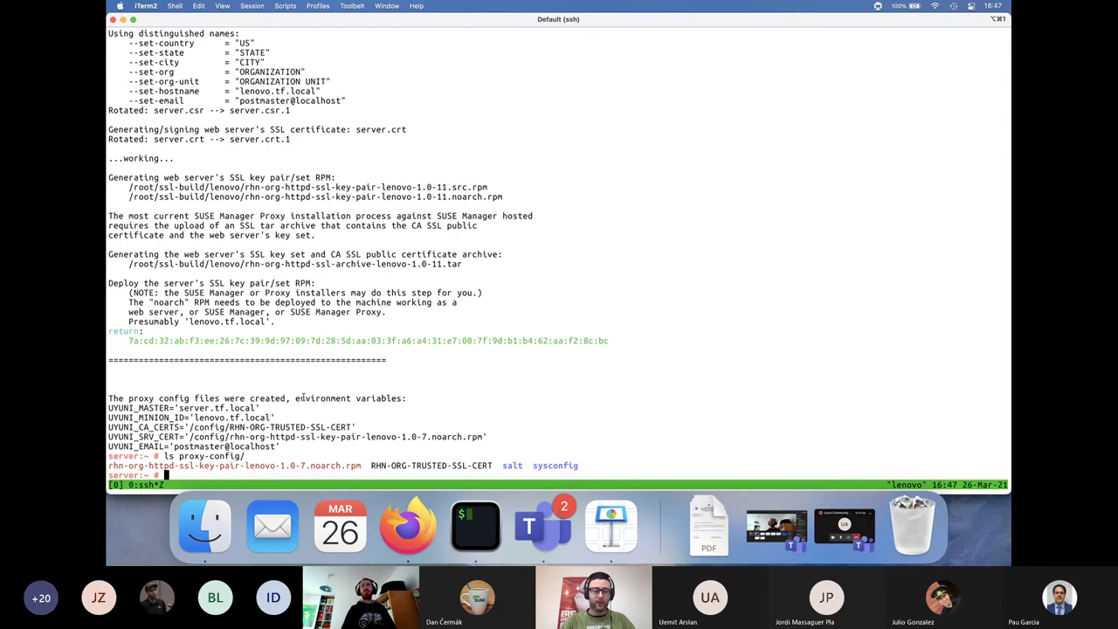
Reload Systems > Overview, inspect the new Bootstrap system lenovo.tf.local, then return to iTerm2
key(super+Tab)
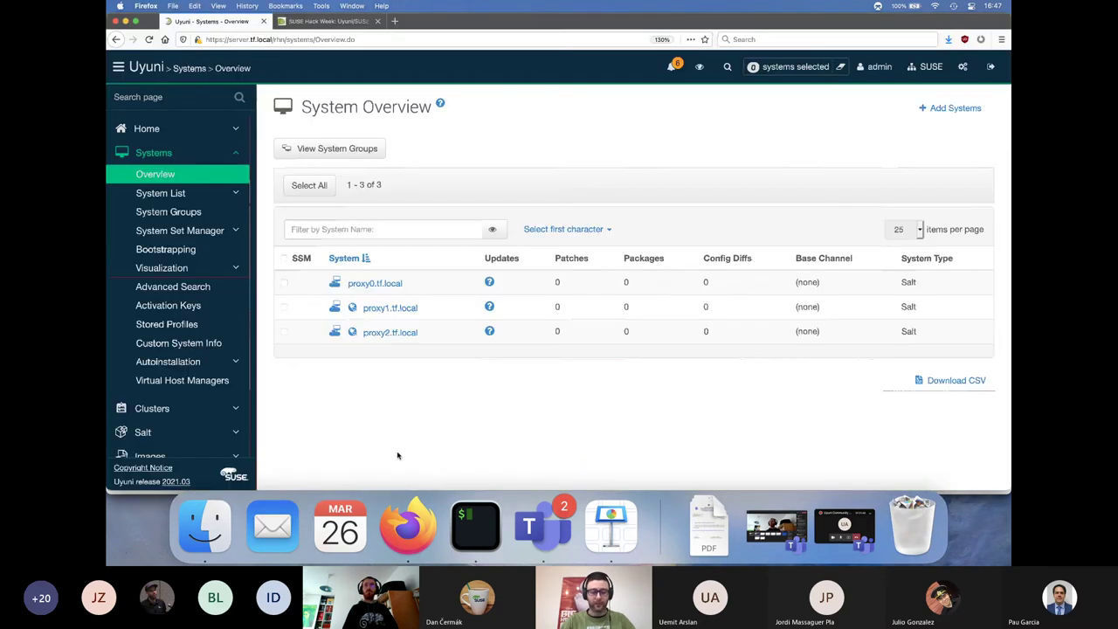
key(super+r)
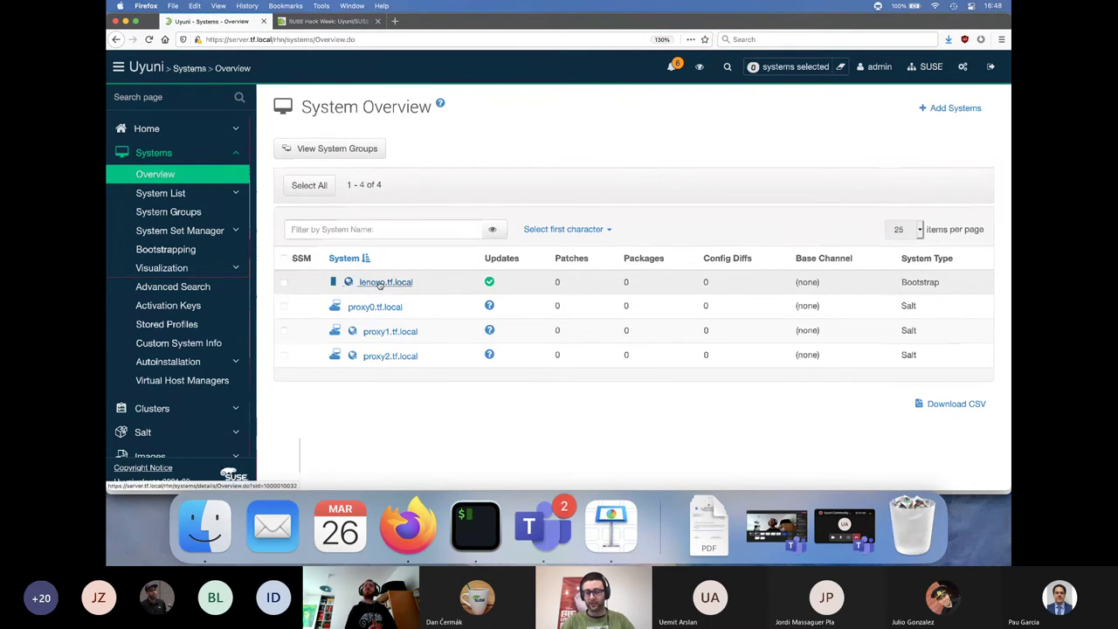
click(382, 285)
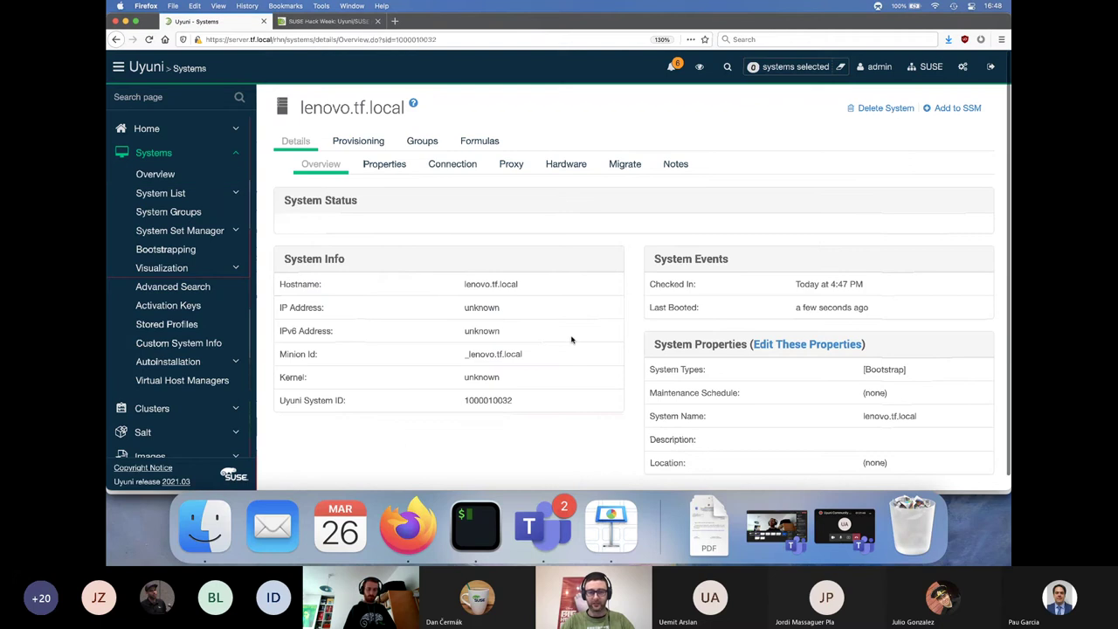
key(super+Left)
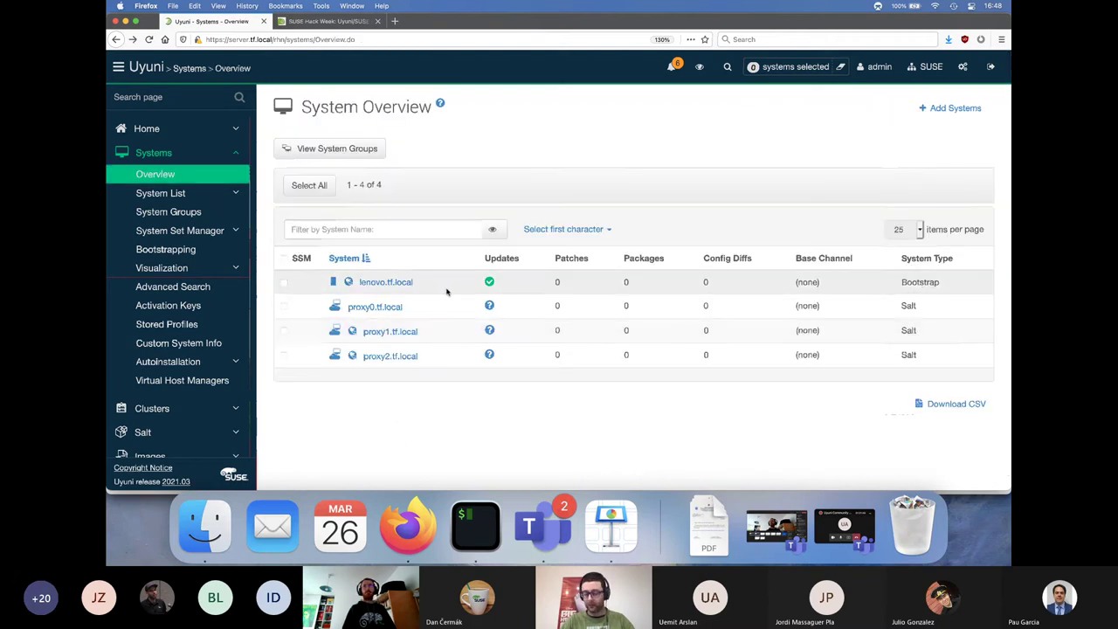
key(super+Tab)
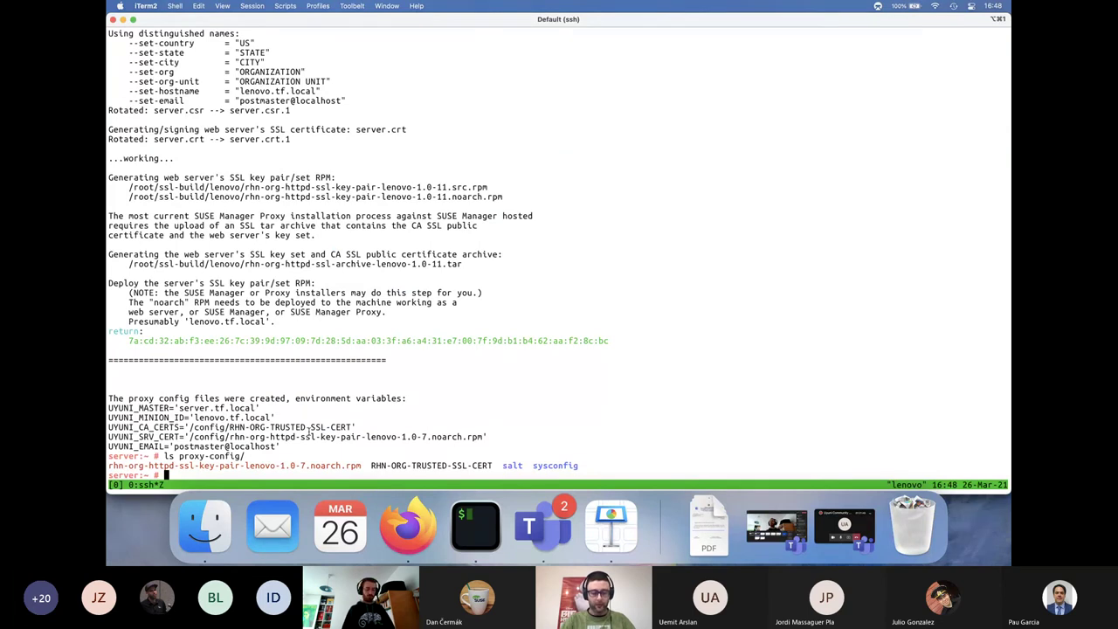
Unzoom the tmux pane and rerun the sudo rm/scp command from the top-left pane to refetch proxy-config from server.tf.local
key(ctrl+b)
key(z)
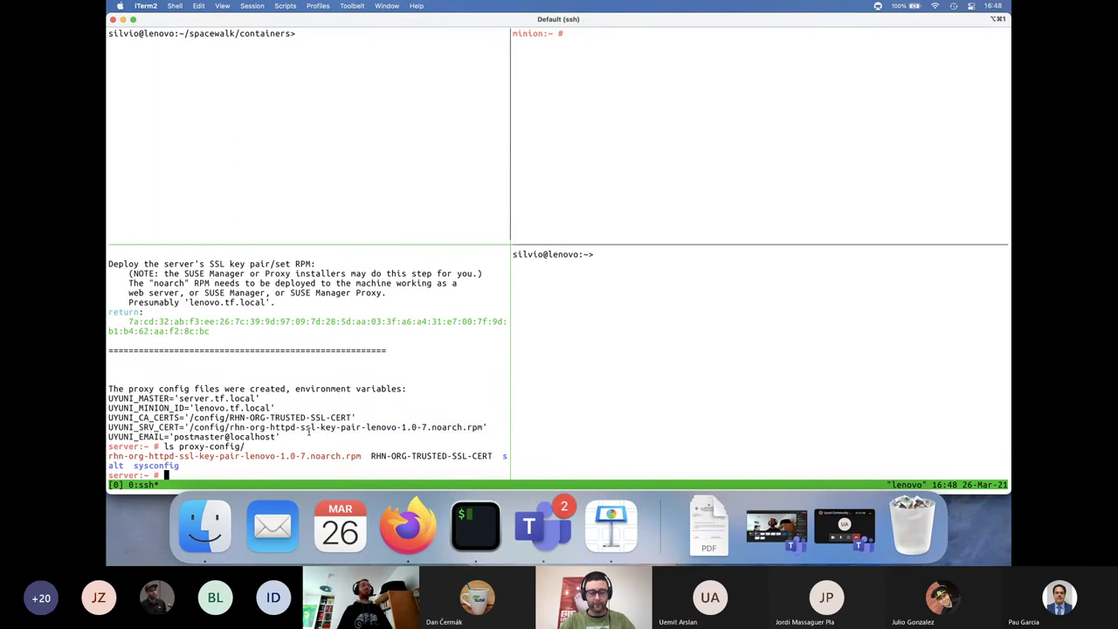
key(ctrl+b)
key(Up)
key(Up)
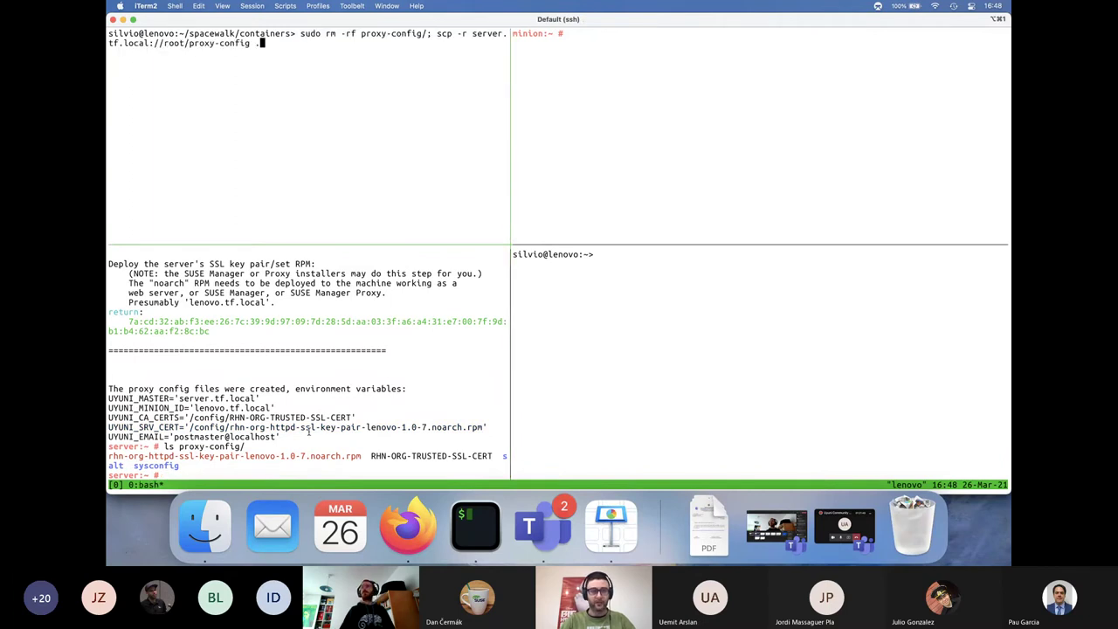
key(Return)
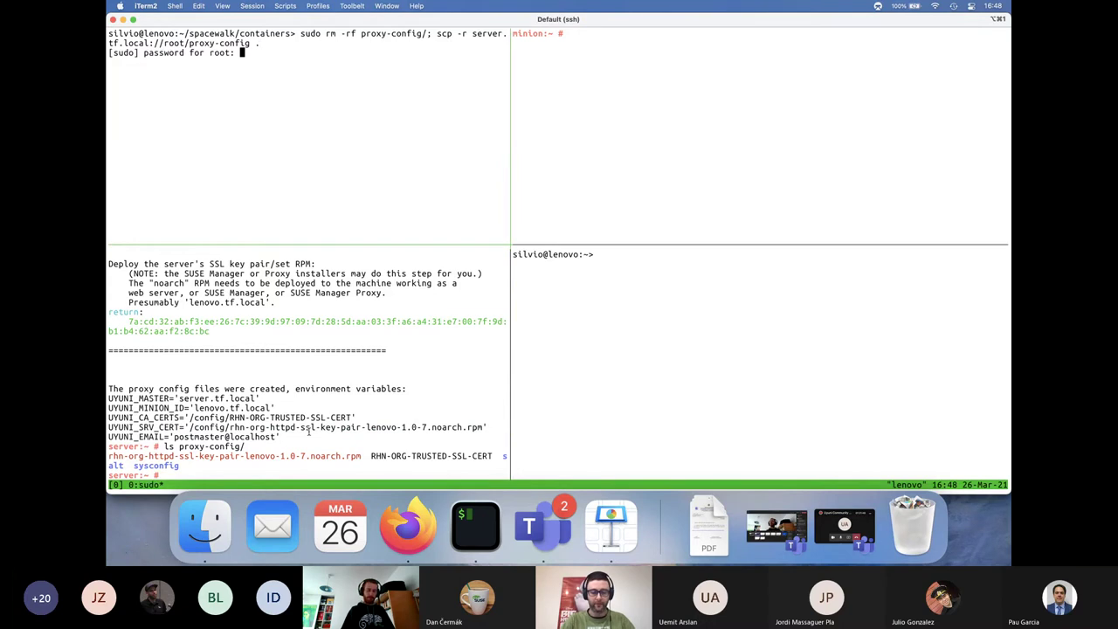
key(Return)
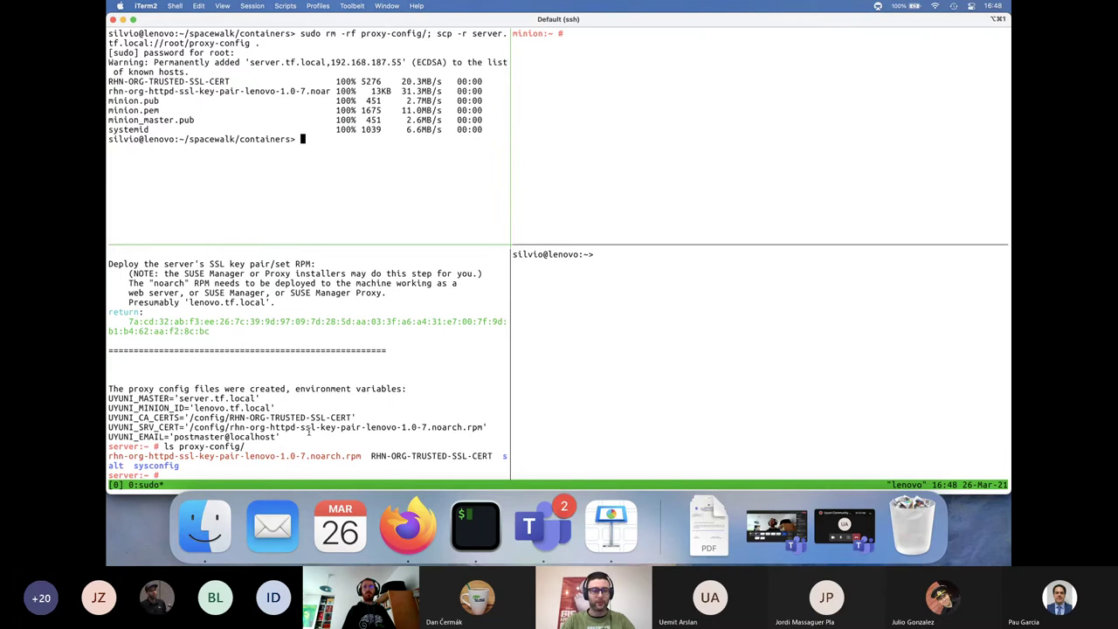
Clear the pane and list the files in proxy-config/
text(clear)
key(Return)
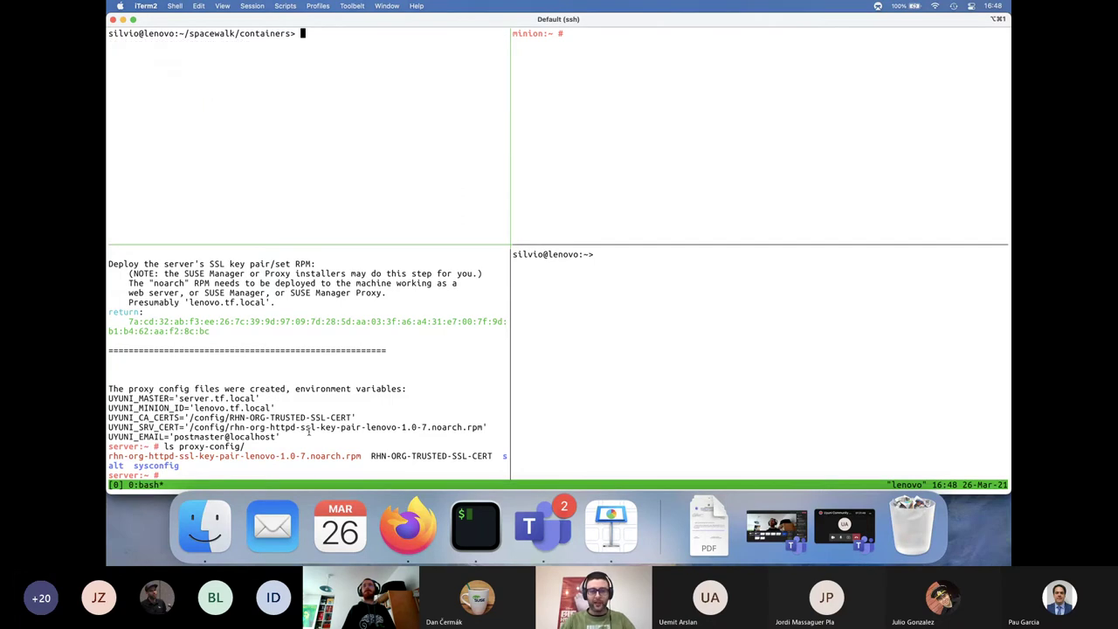
text(ls proxy-c)
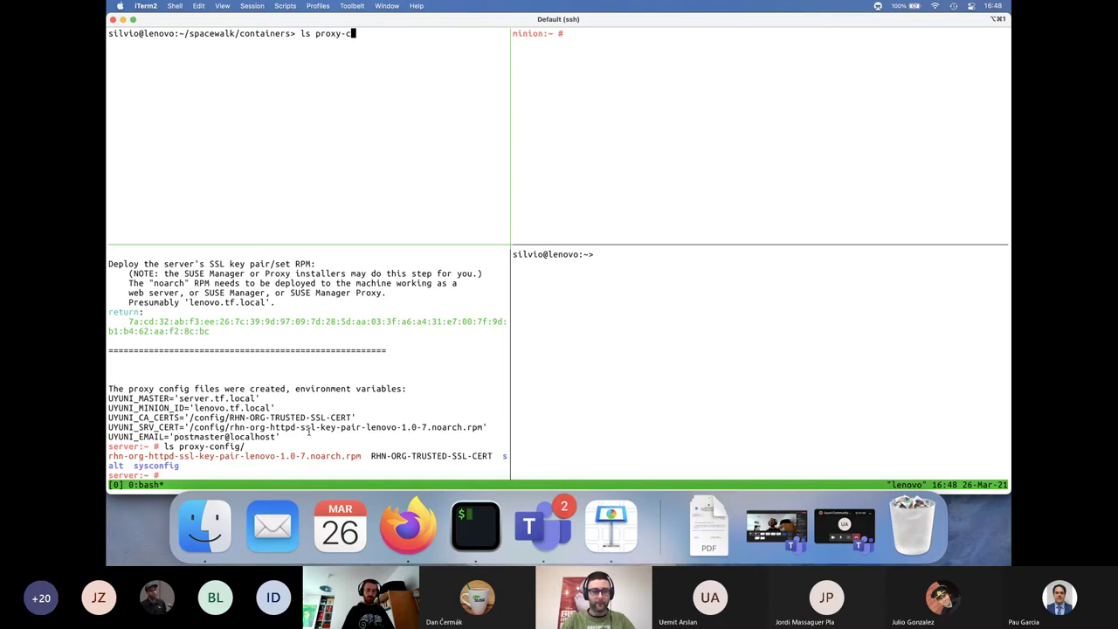
key(Tab)
key(Return)
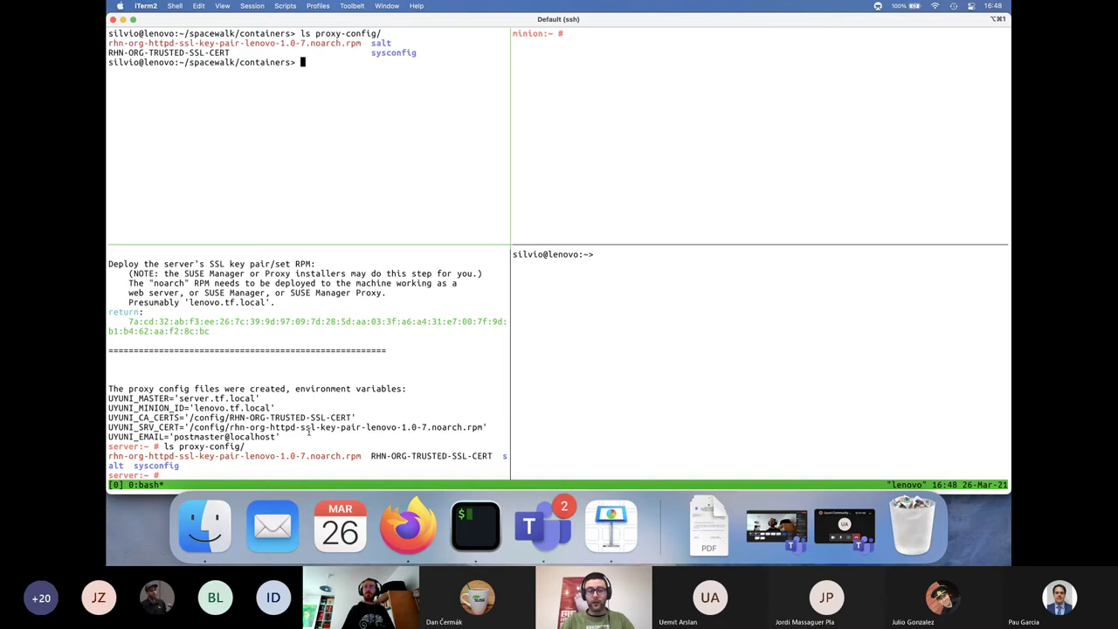
Start the proxy container with sh runProxy.sh
text(clear)
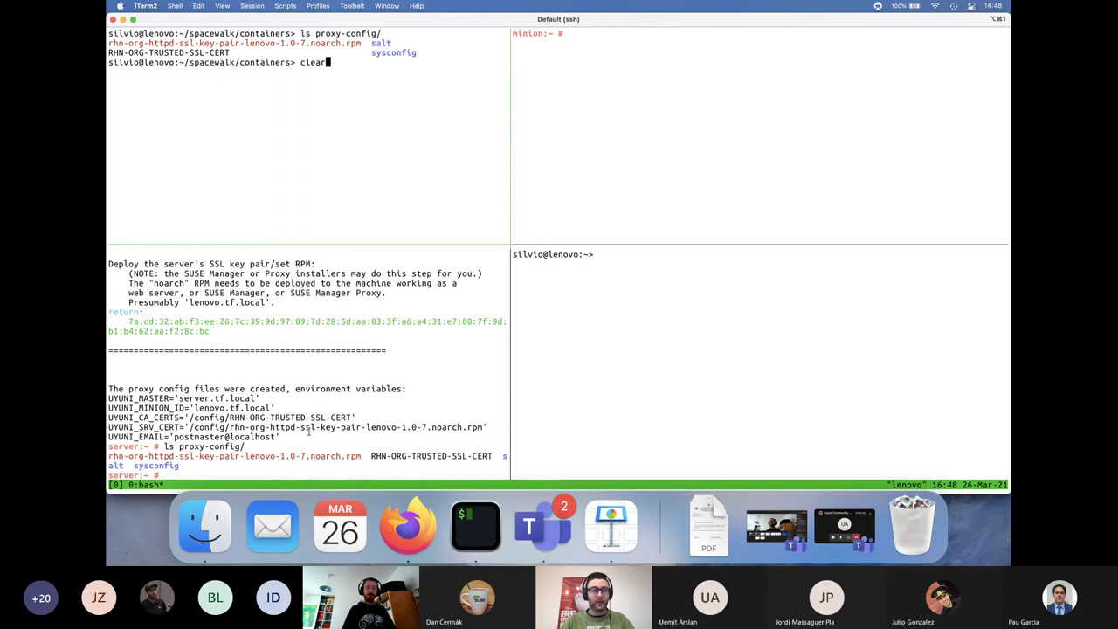
key(BackSpace)
key(BackSpace)
key(BackSpace)
key(BackSpace)
key(BackSpace)
text(sh runProxy.sh)
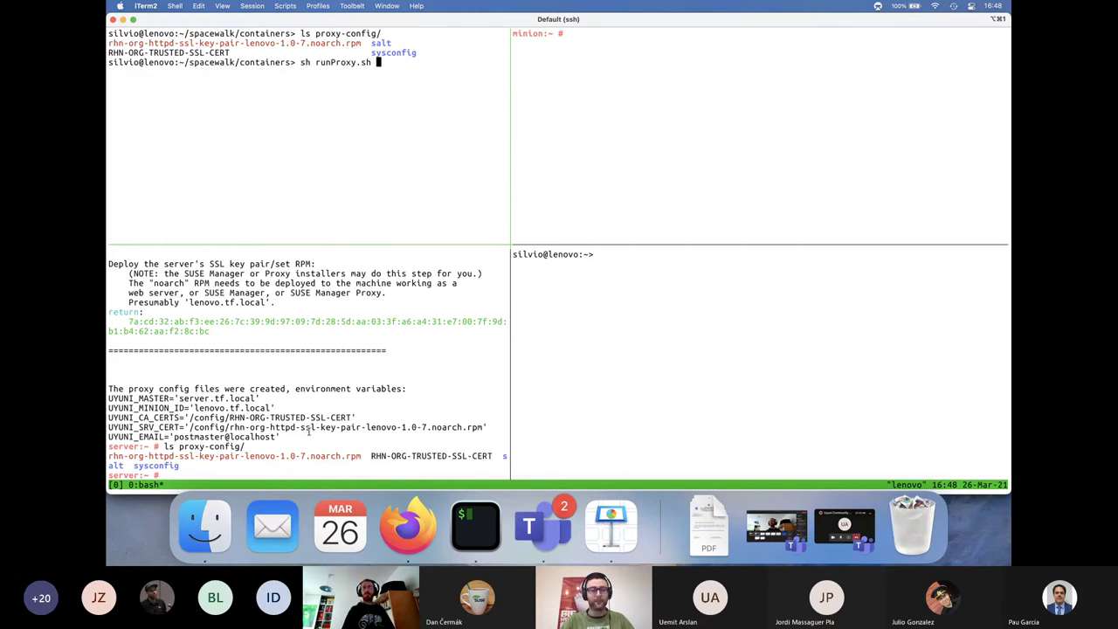
key(Return)
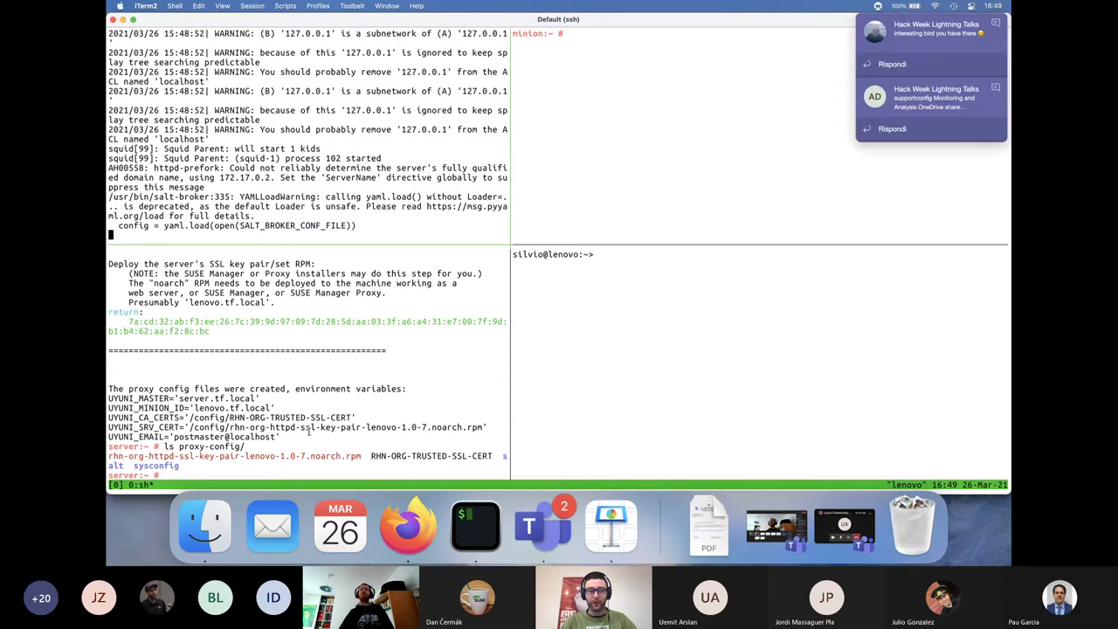
On the minion pane, start the Salt service with rcsalt-minion start
key(super+bracketright)
text(rcs)
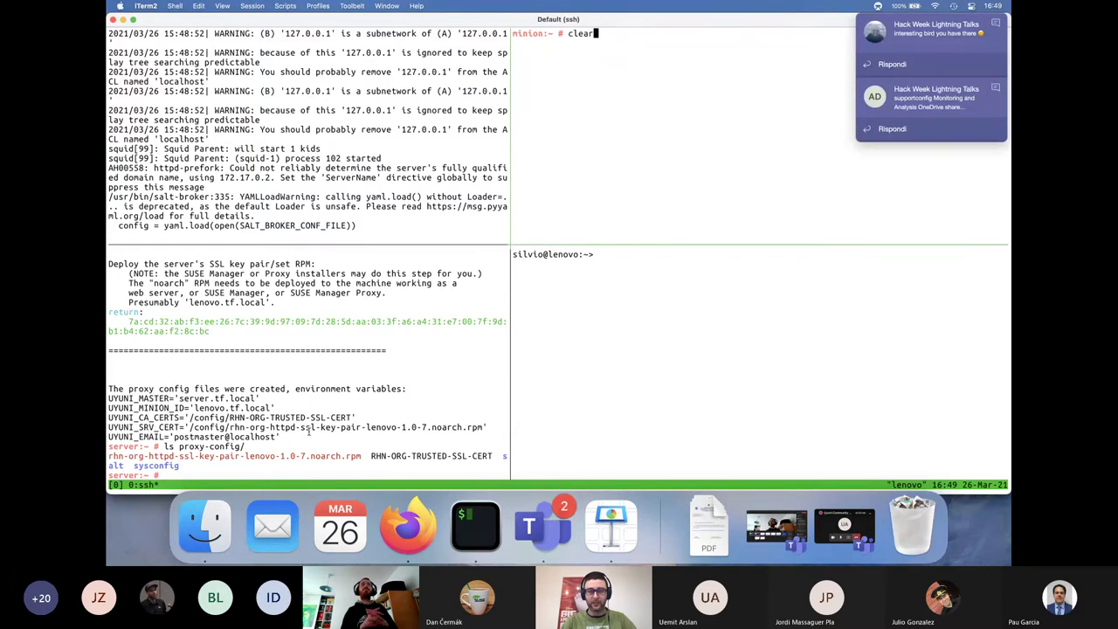
key(Up)
key(Down)
text(alt-minion stop)
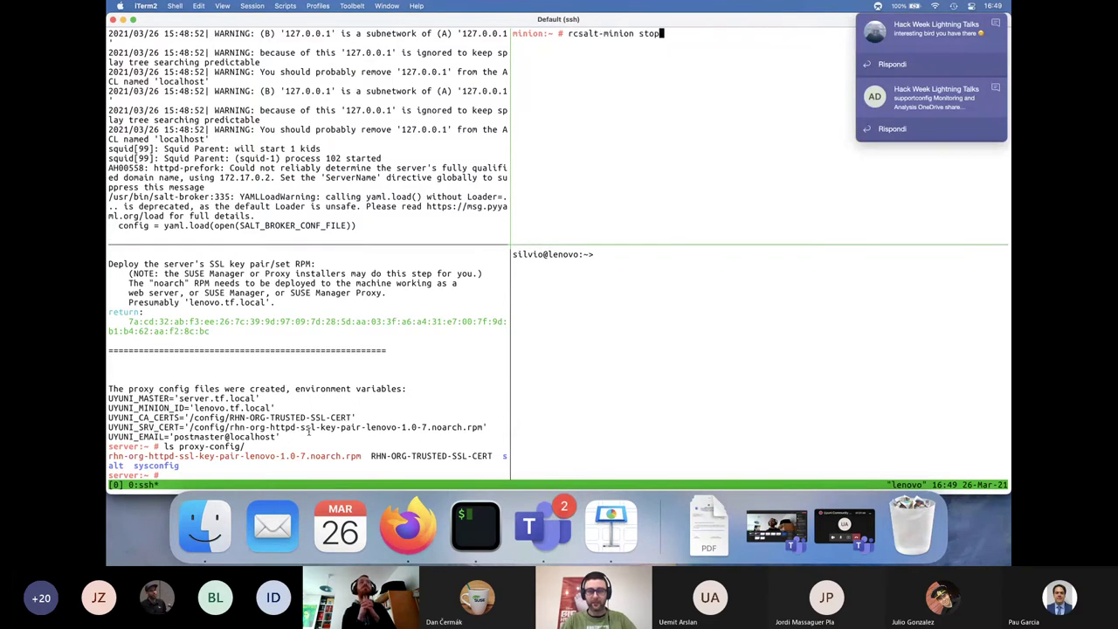
key(BackSpace)
key(BackSpace)
text(art)
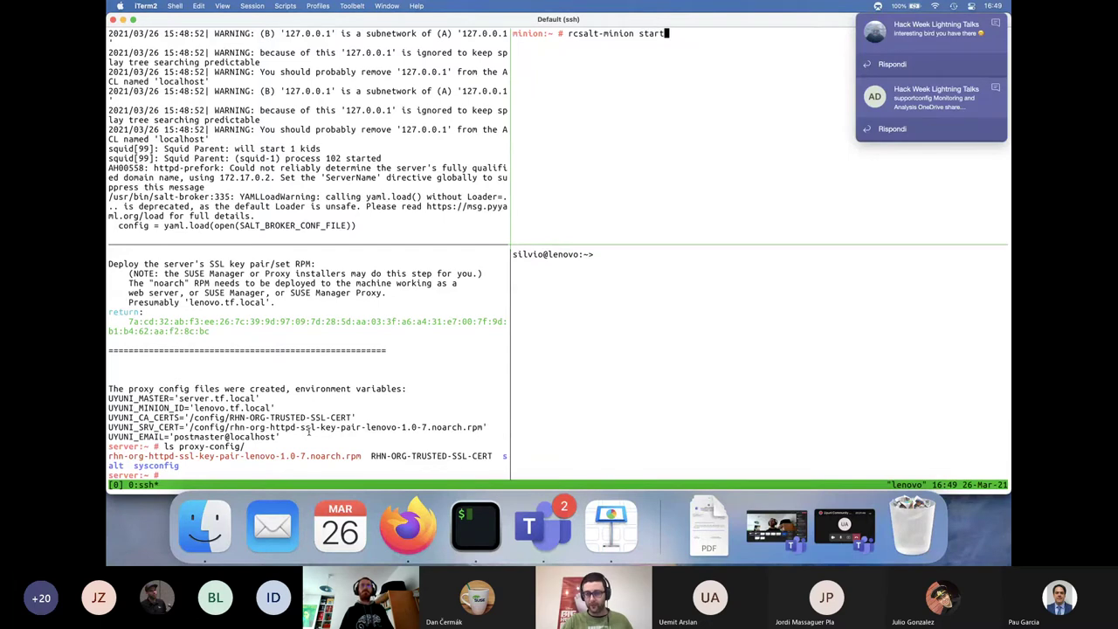
key(Return)
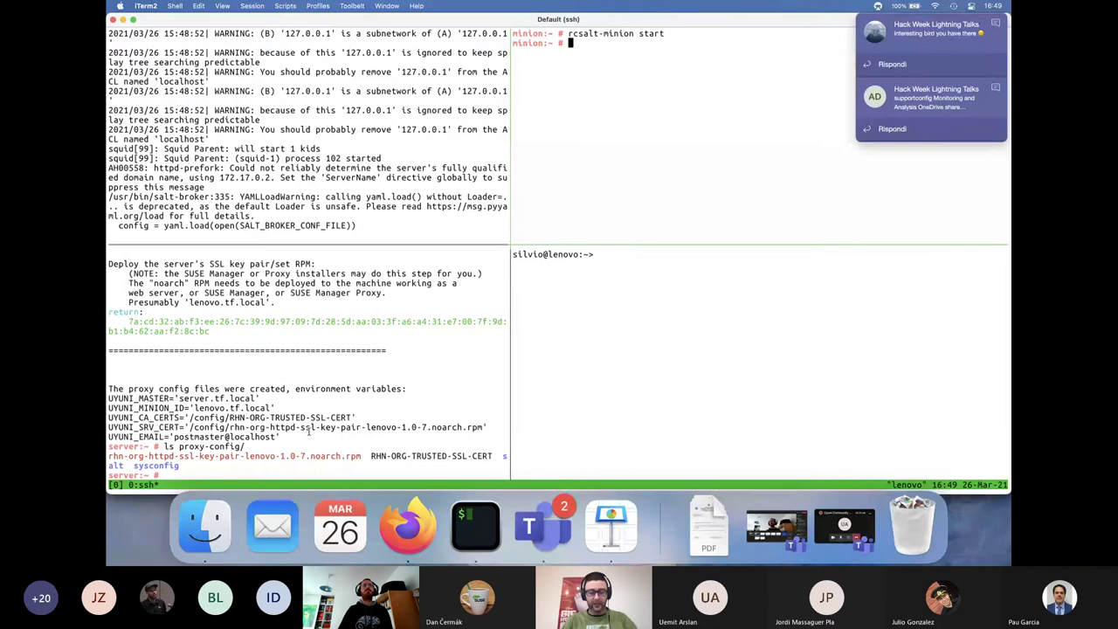
On the server pane, list salt keys and accept all pending ones with salt-key -Ay
click(308, 431)
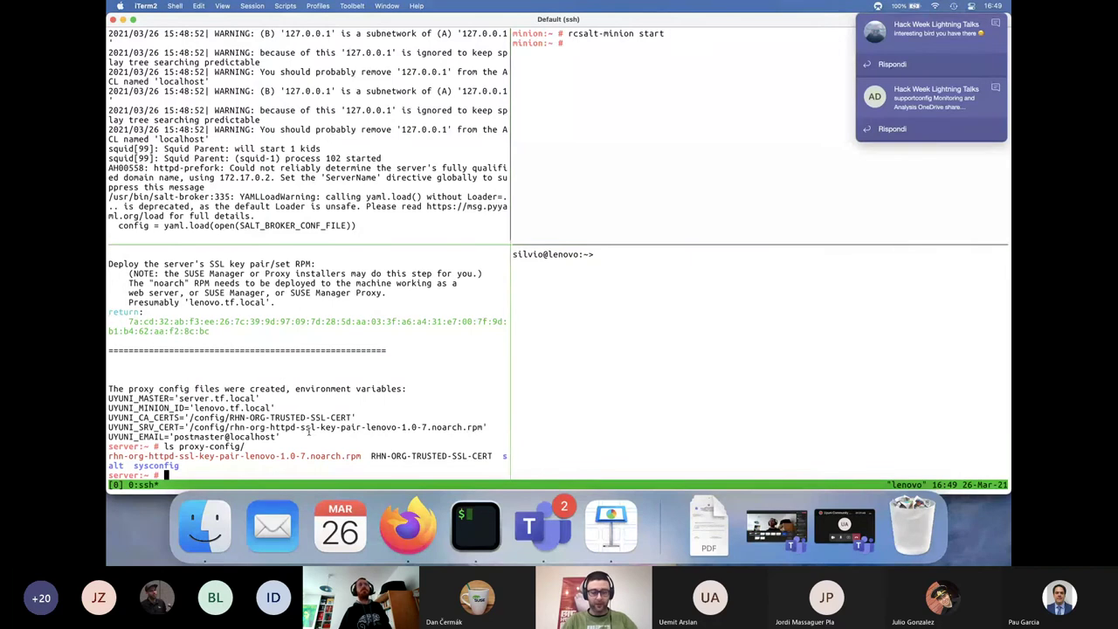
text(salt-key)
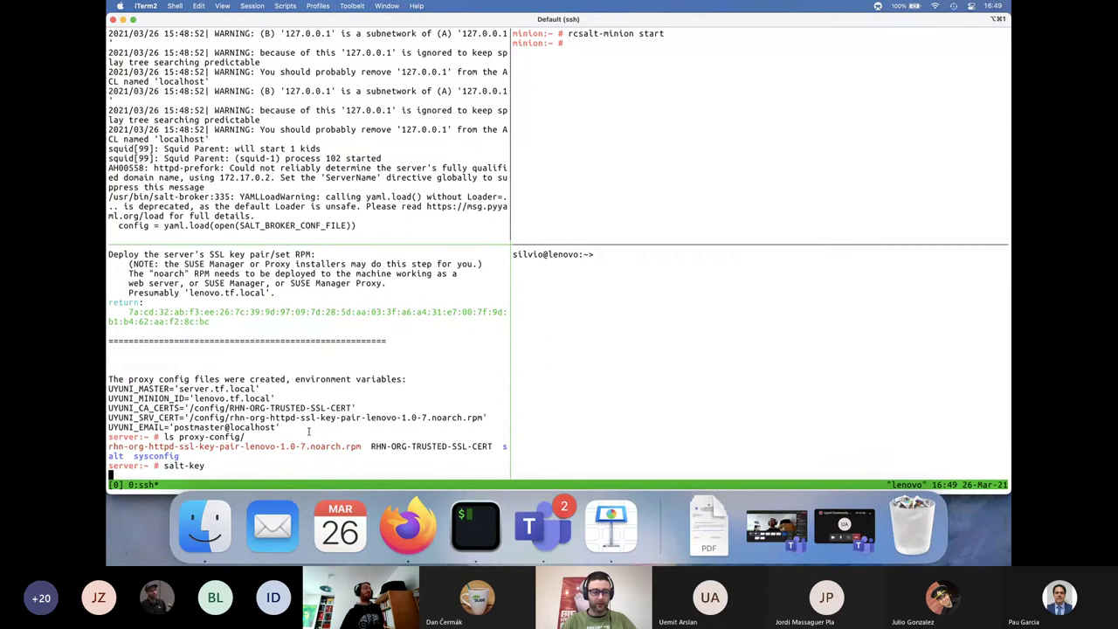
key(Return)
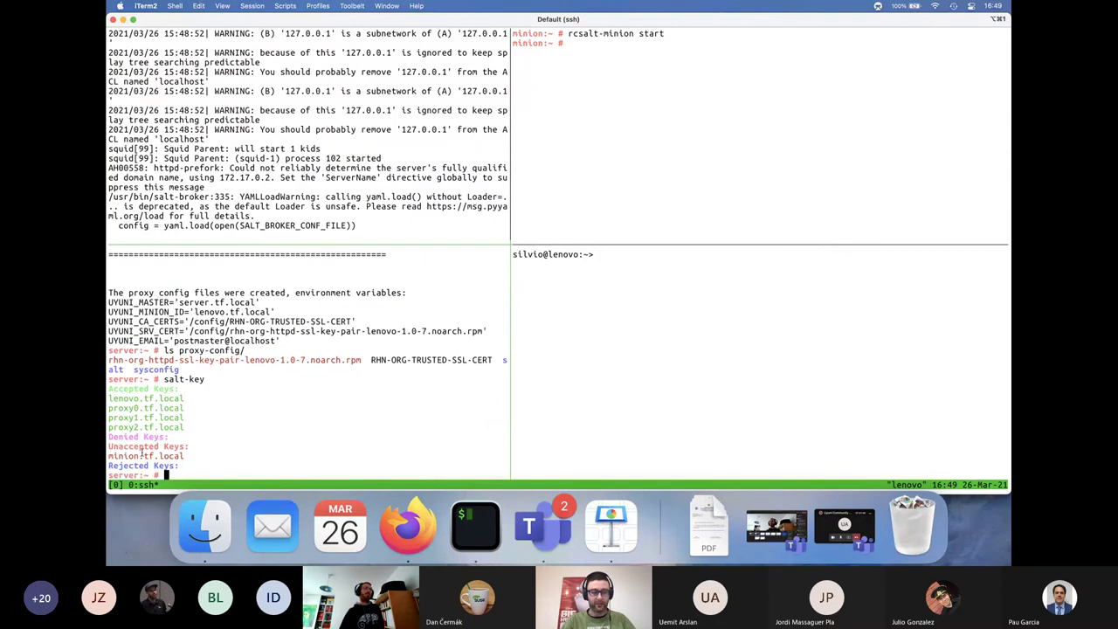
key(Up)
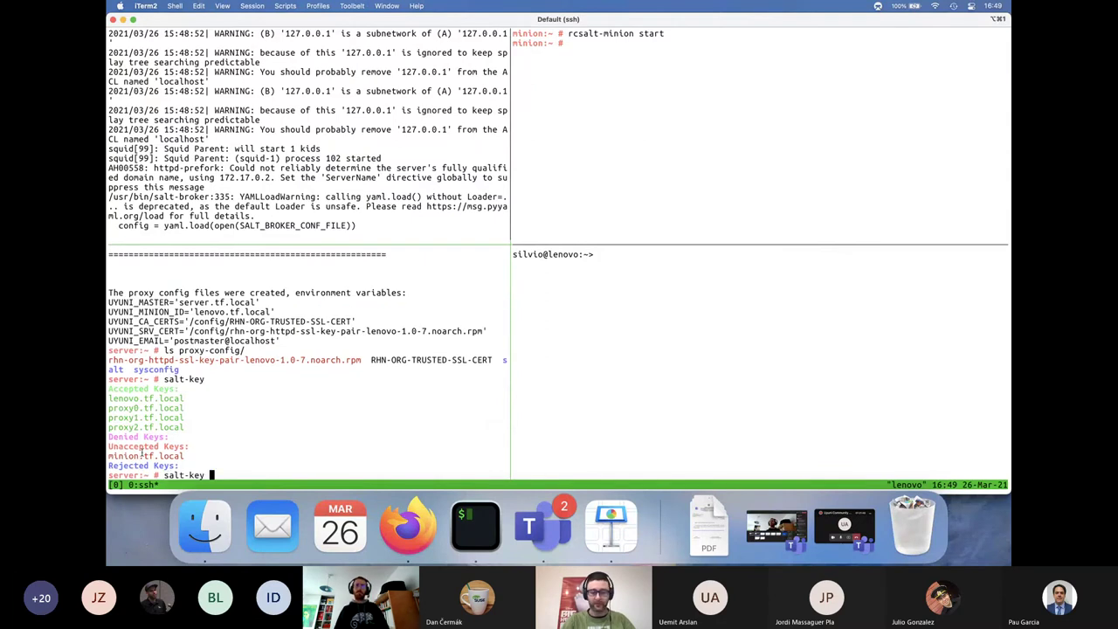
text(-)
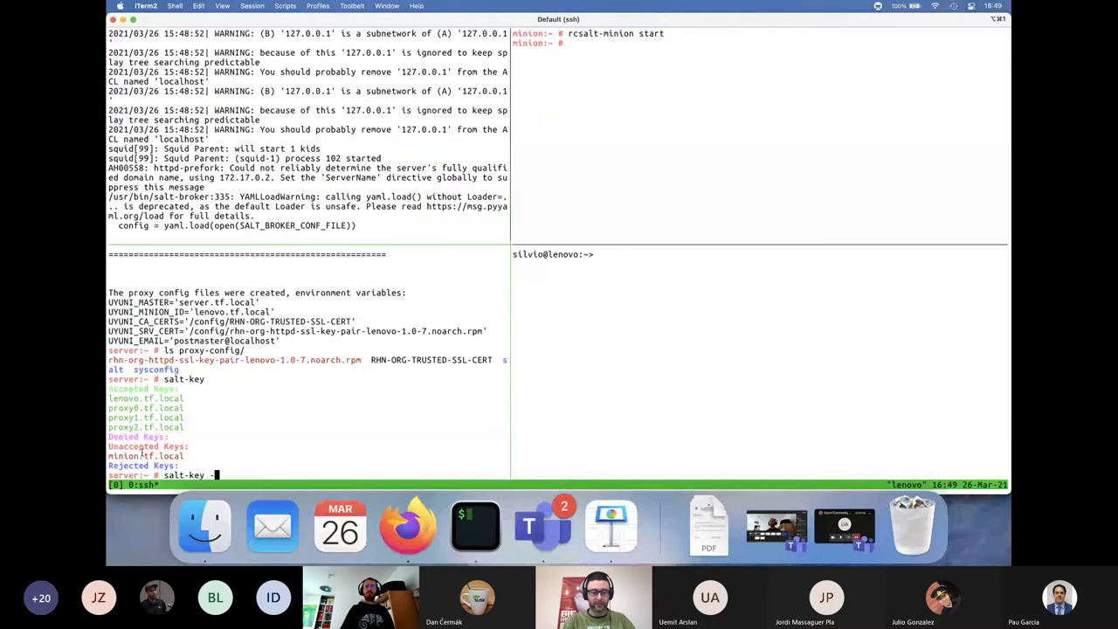
text(Ay)
key(Return)
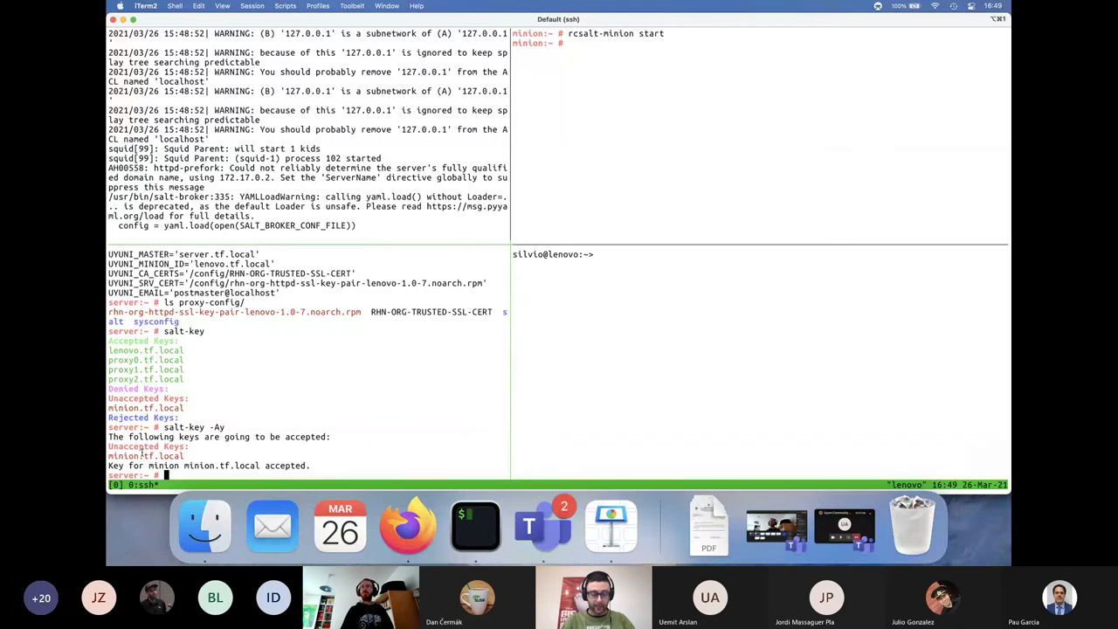
Run salt minion.tf.local test.ping and confirm it returns True
text(sal)
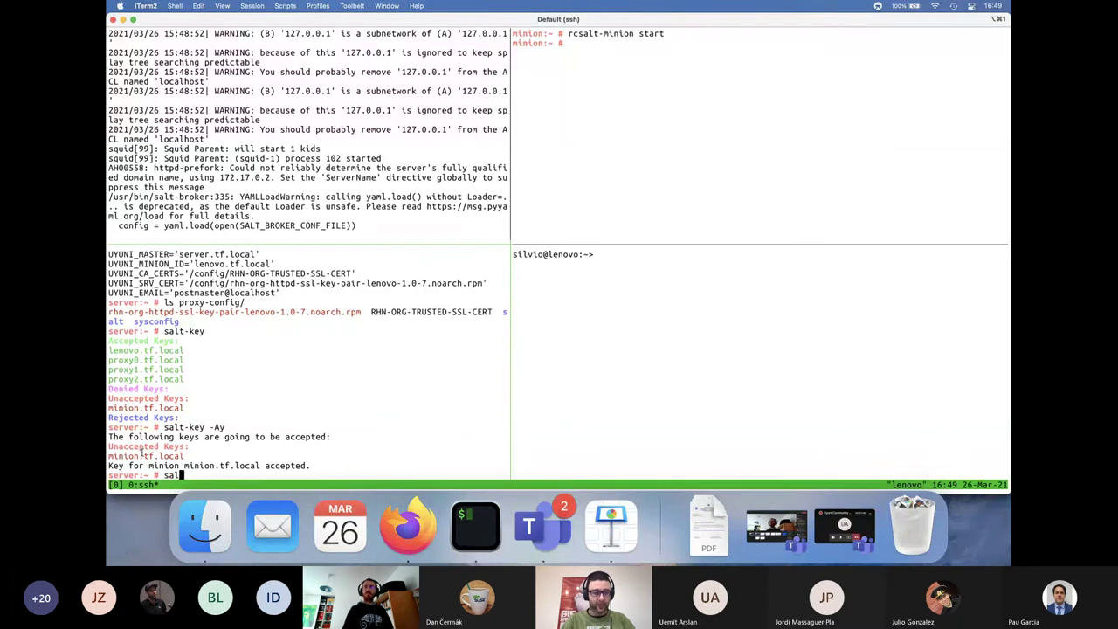
text(t)
double_click(143, 455)
key(super+c)
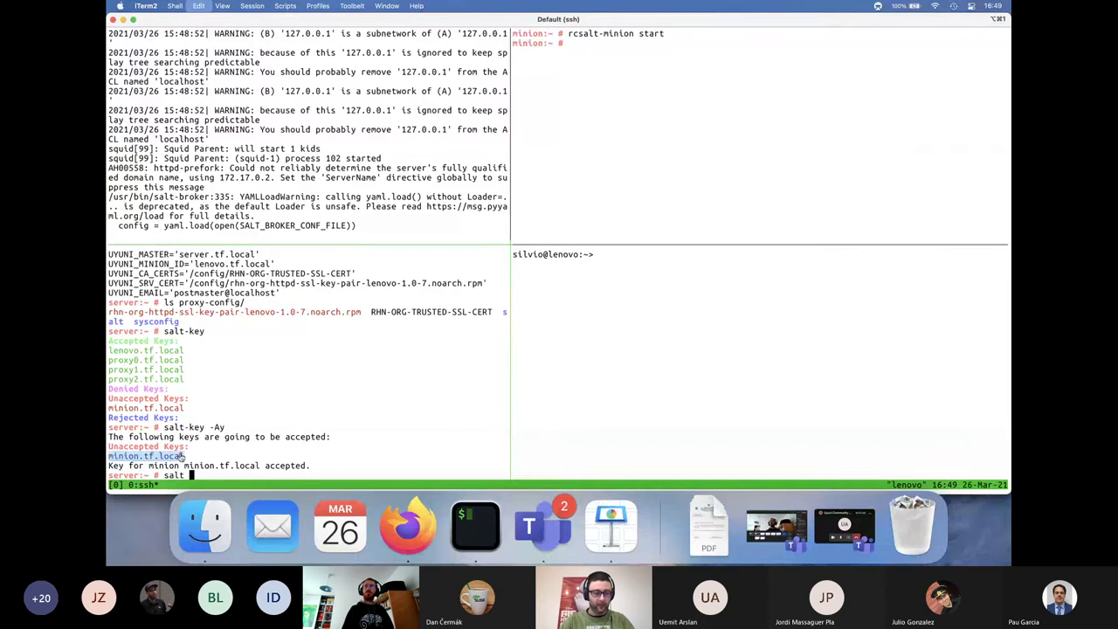
key(super+v)
text(tex)
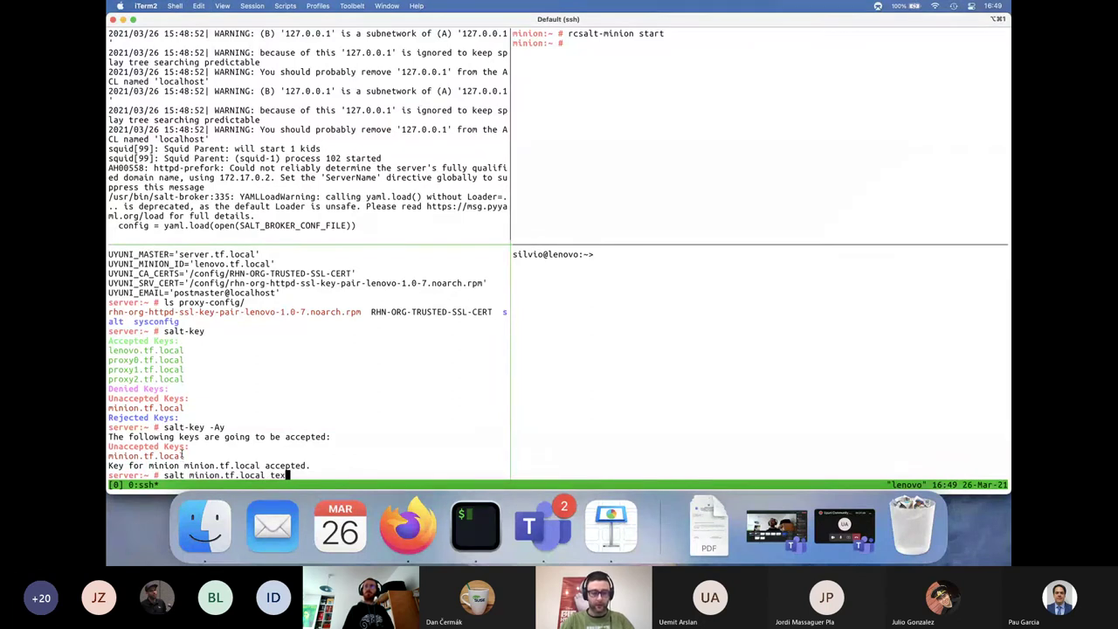
key(BackSpace)
text(s)
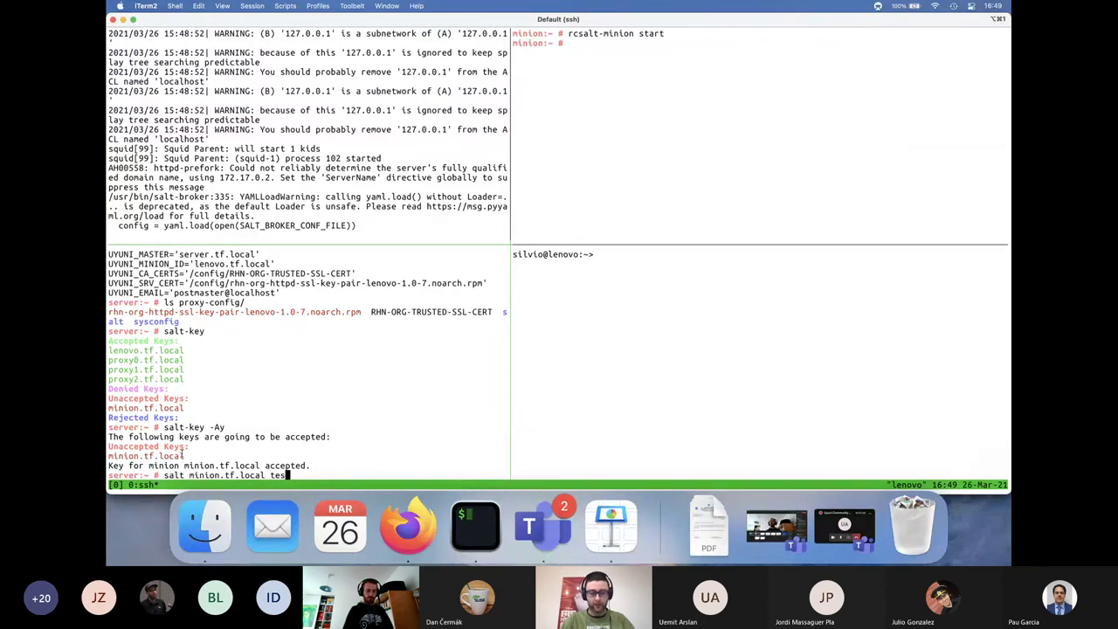
text(t.ping)
key(Return)
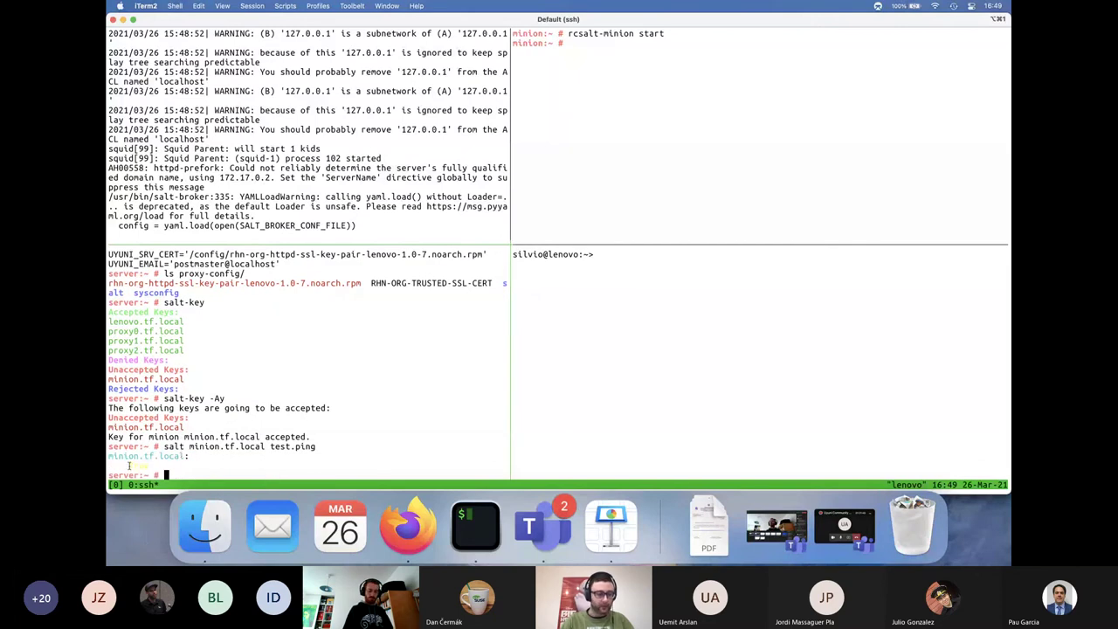
triple_click(165, 460)
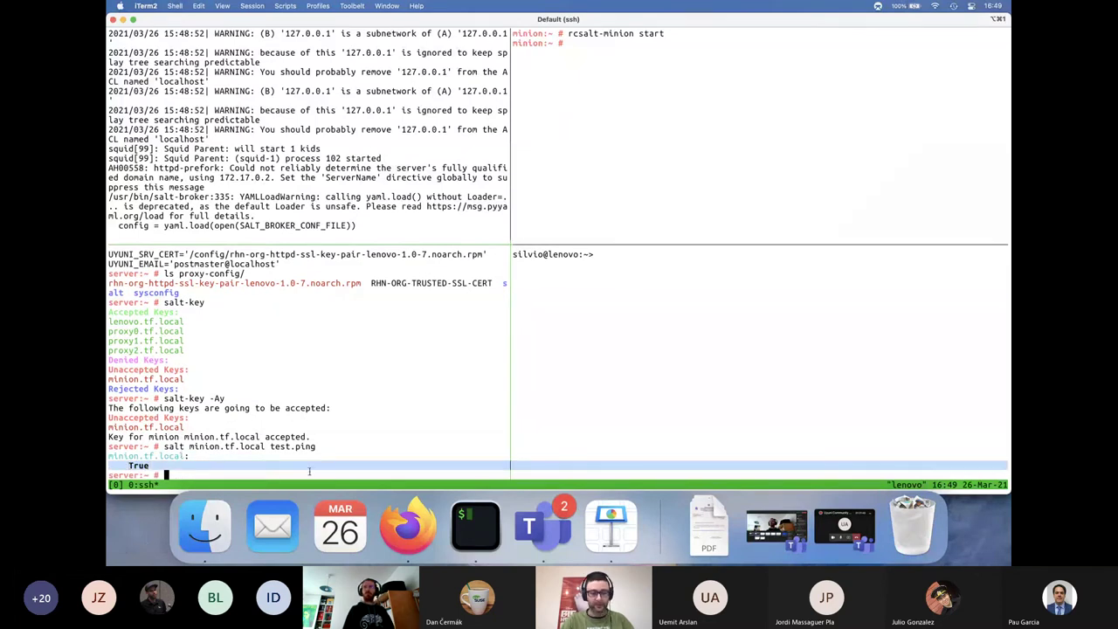
Refresh Uyuni's systems list, view minion.tf.local, then open lenovo.tf.local's proxy clients
click(416, 528)
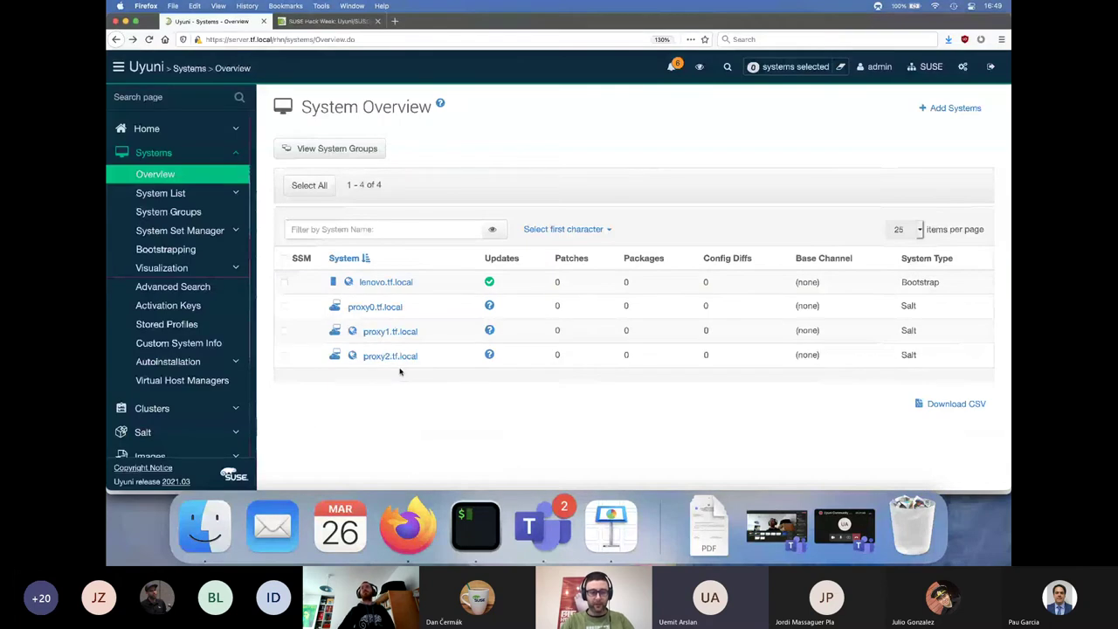
click(392, 308)
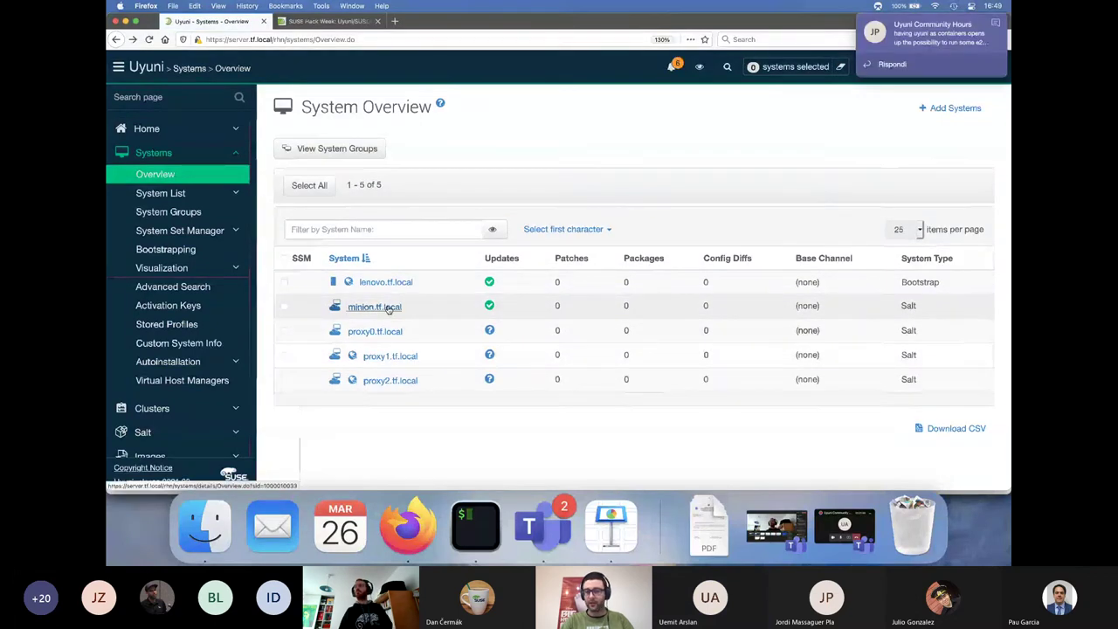
click(389, 307)
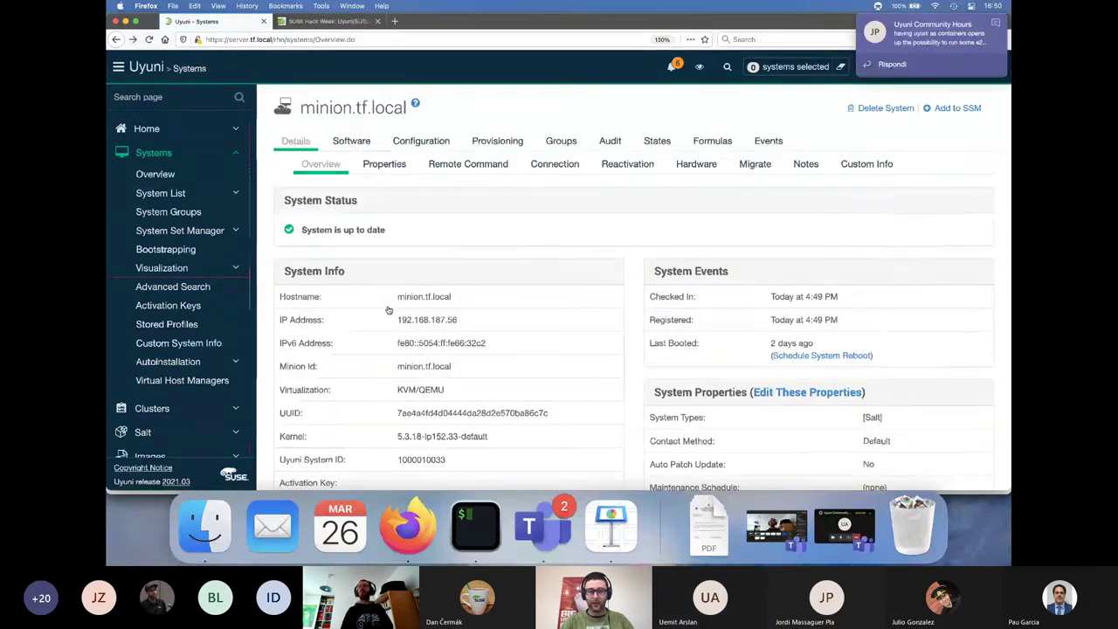
key(super+Left)
click(390, 281)
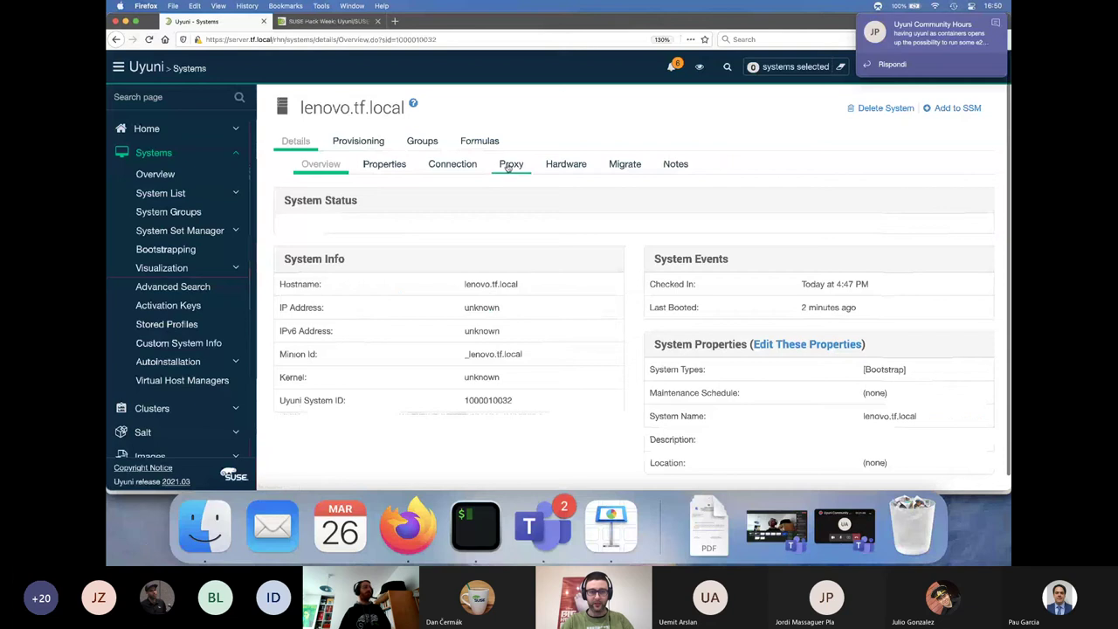
click(509, 167)
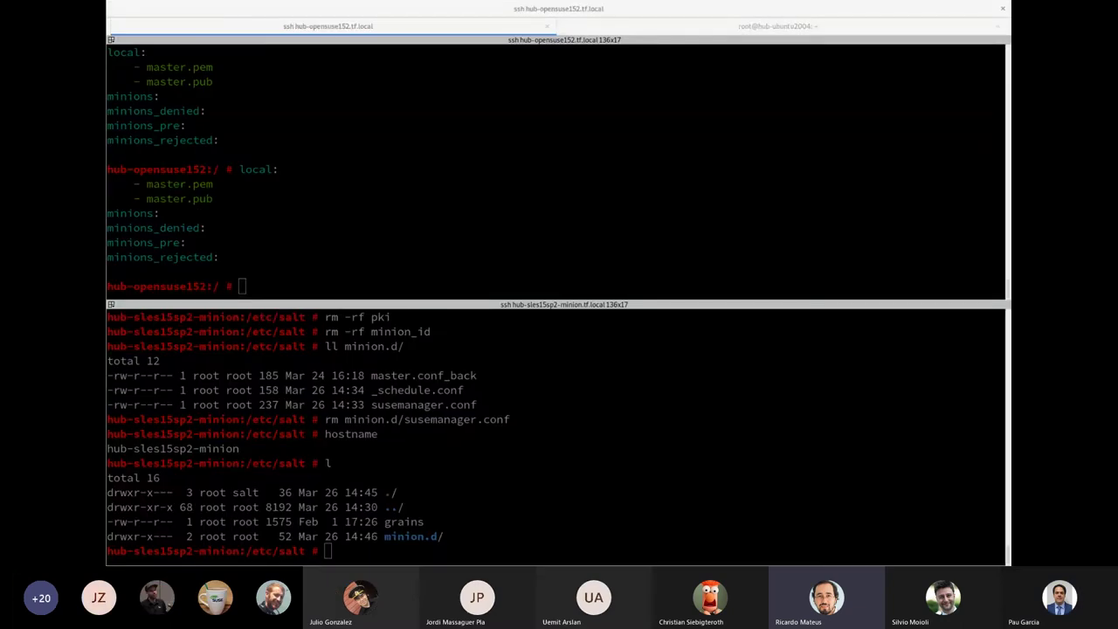
Copy the hostname hub-sles15sp2-minion from the terminal and switch to Chrome's Uyuni Sign In tab
click(494, 203)
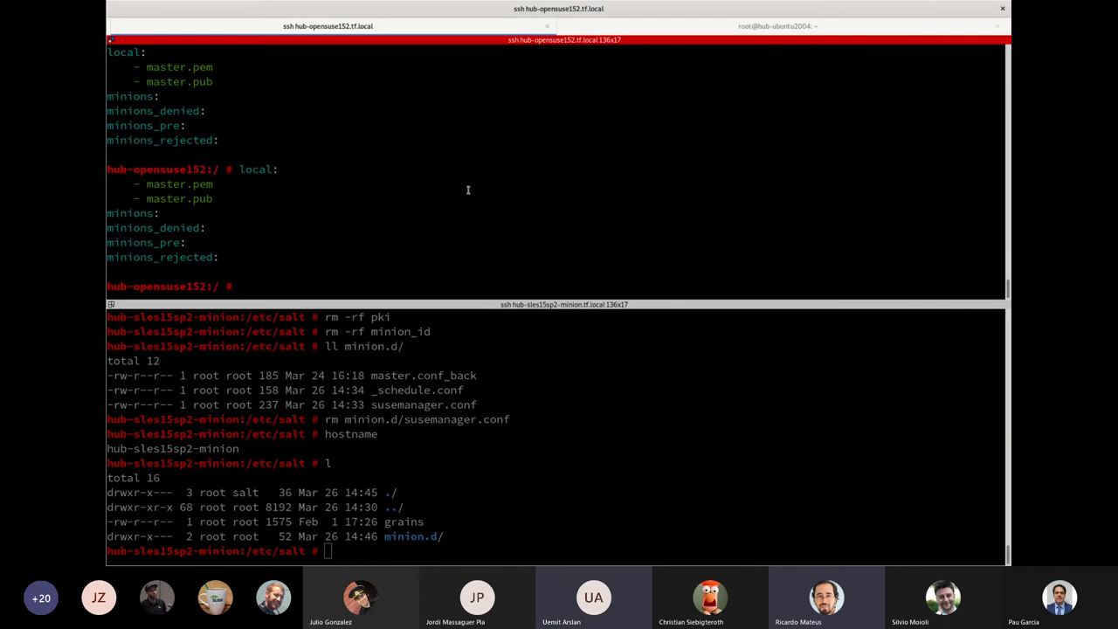
key(Return)
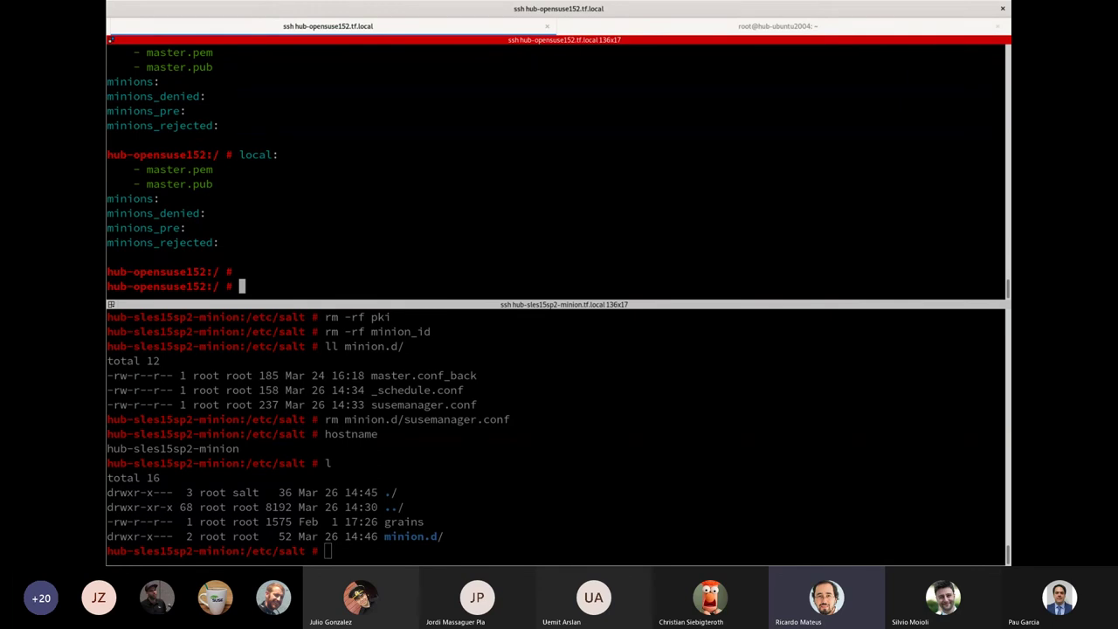
double_click(209, 448)
right_click(209, 448)
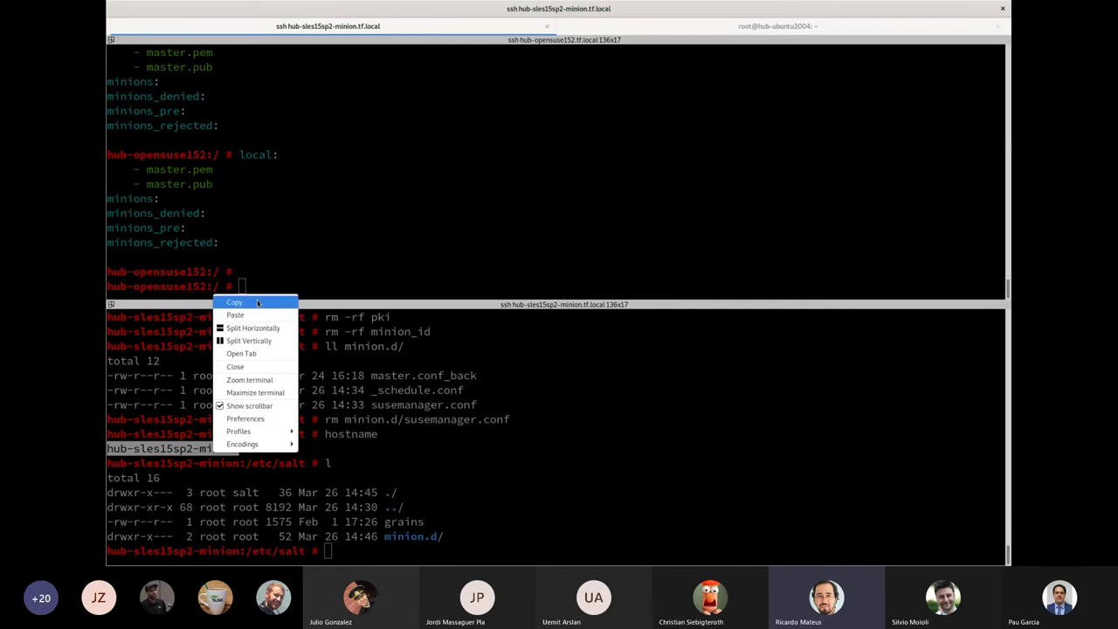
click(247, 302)
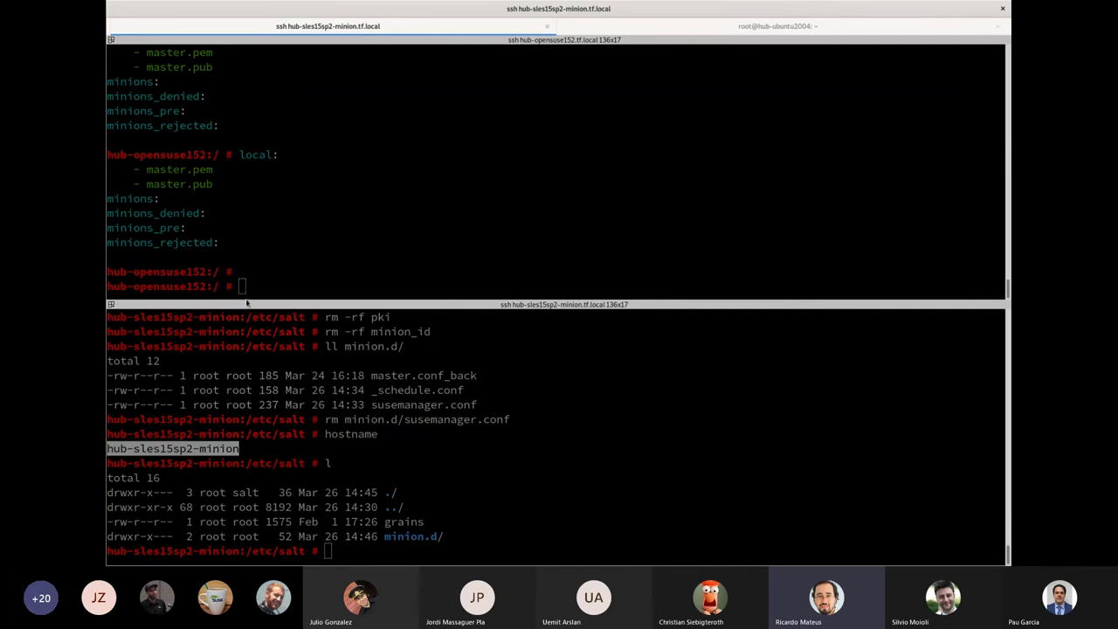
key(alt+Tab)
key(ctrl+Tab)
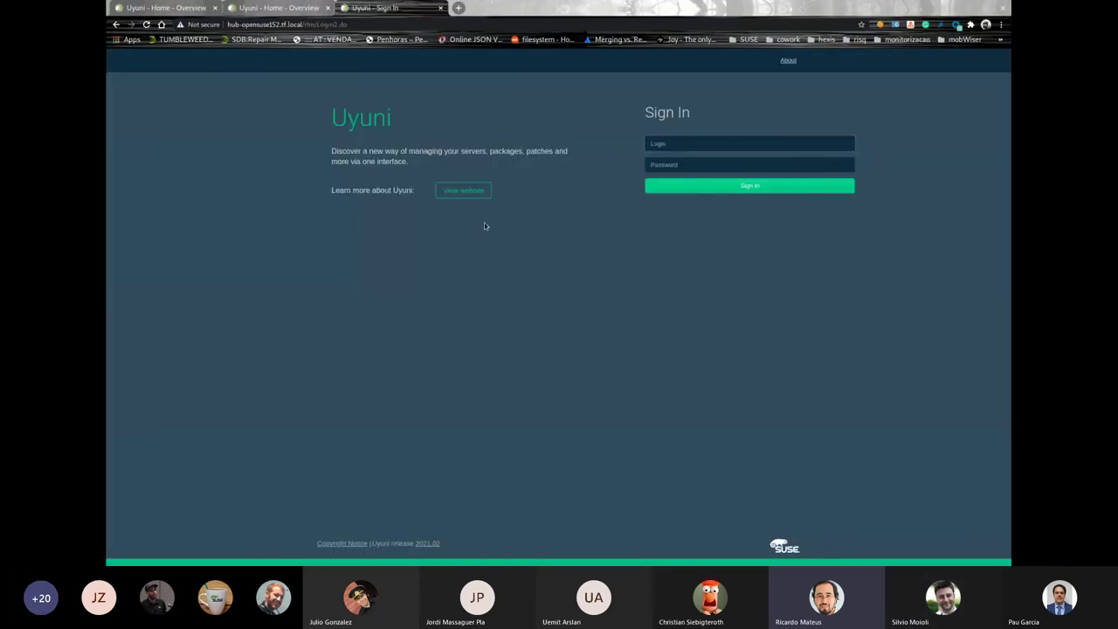
Sign in to Uyuni as admin
click(726, 137)
text(admin)
key(Tab)
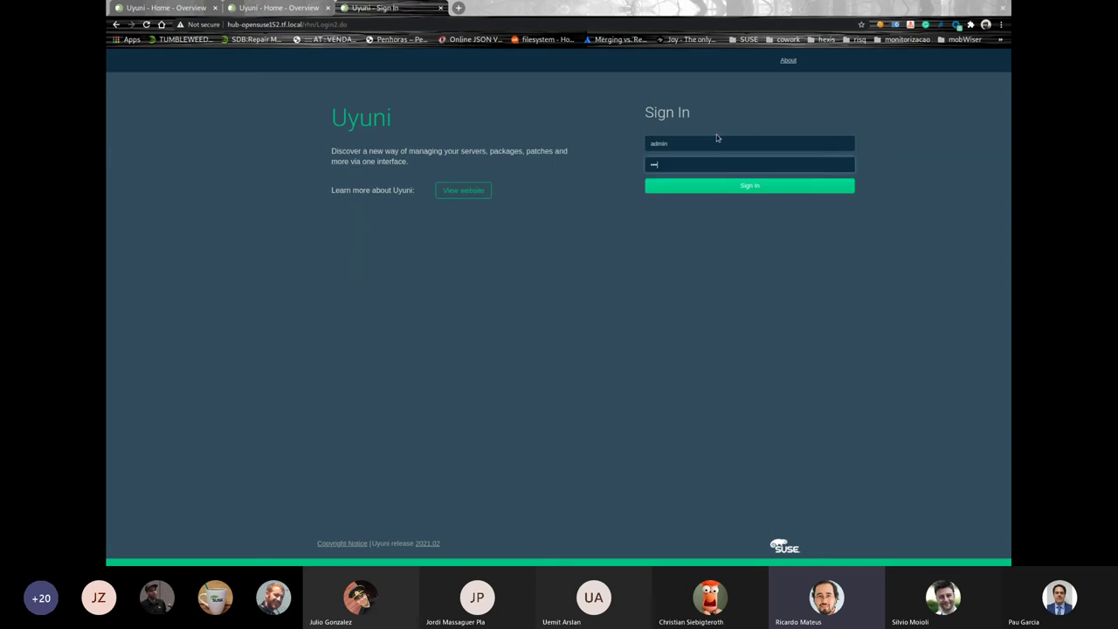
key(Return)
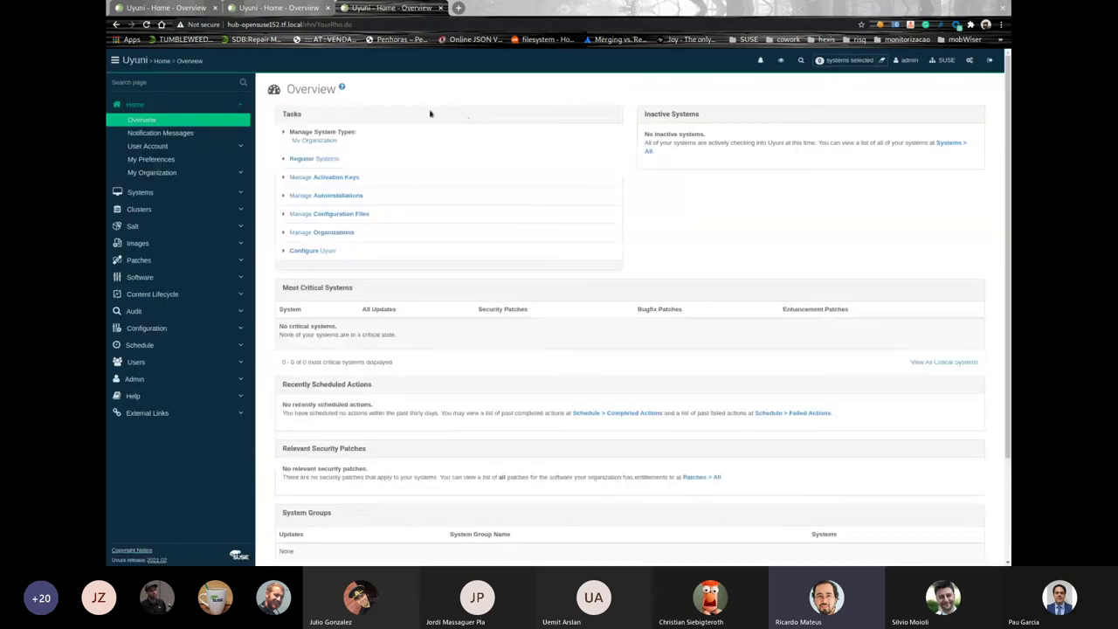
Bootstrap hub-sles15sp2-minion as root from Systems > Bootstrapping
click(140, 192)
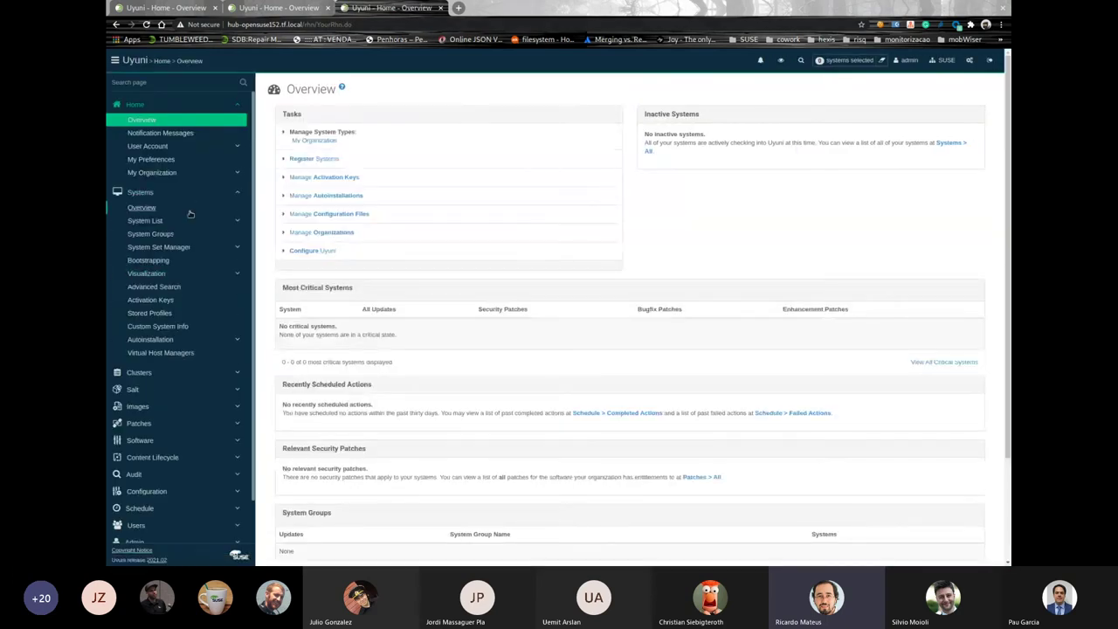
click(148, 260)
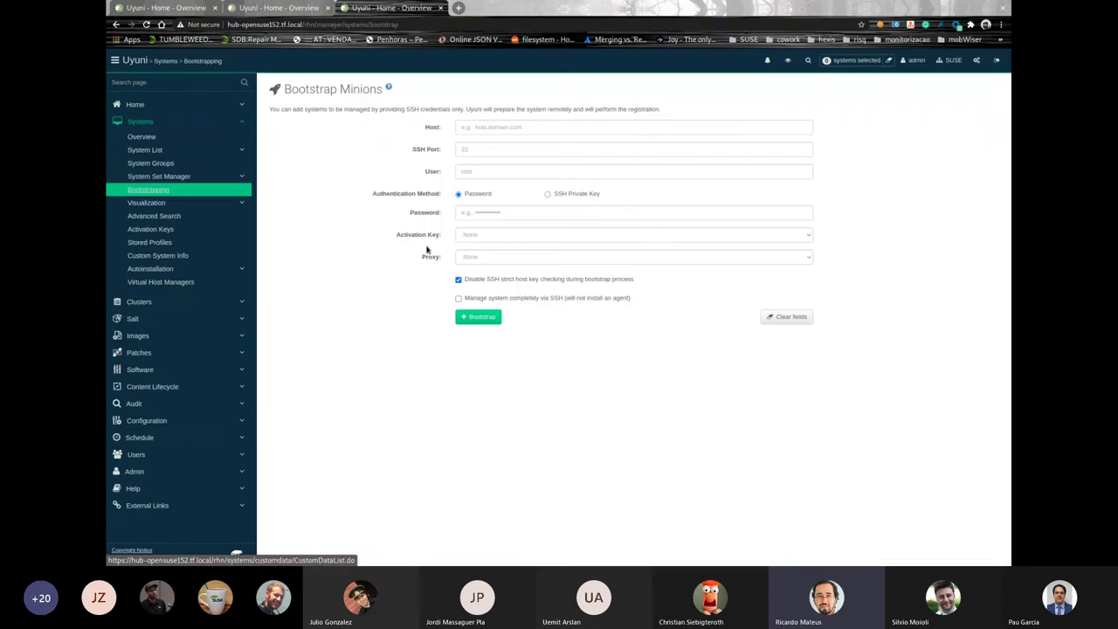
click(502, 175)
key(Escape)
key(Tab)
key(Tab)
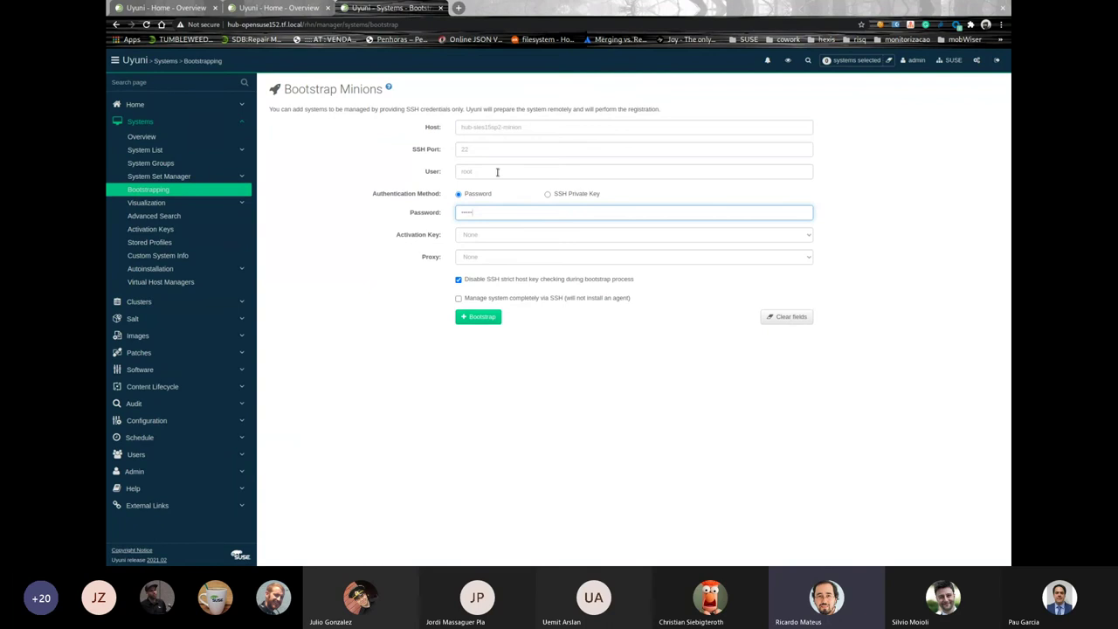
click(499, 318)
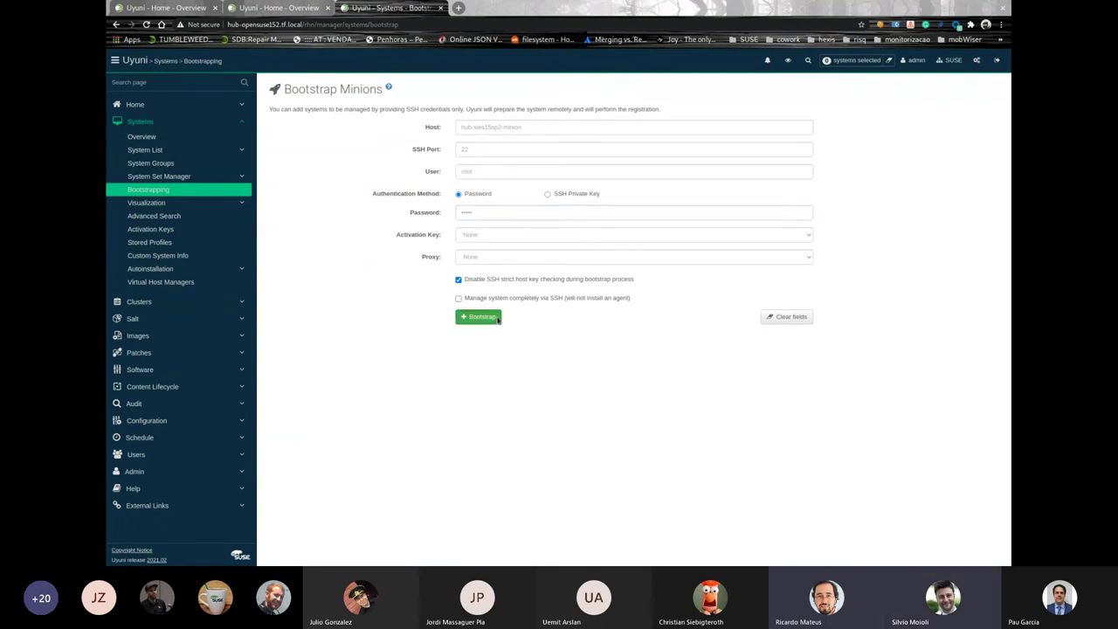
Open Salt > Keys in a new tab and switch to it
click(166, 320)
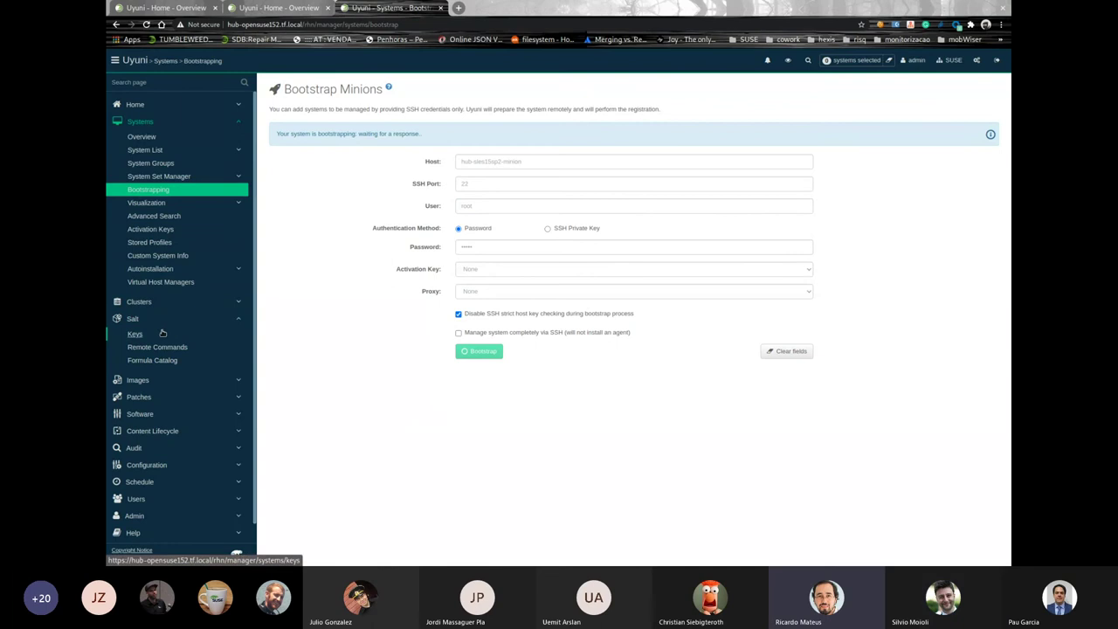
middle_click(161, 338)
key(ctrl+Tab)
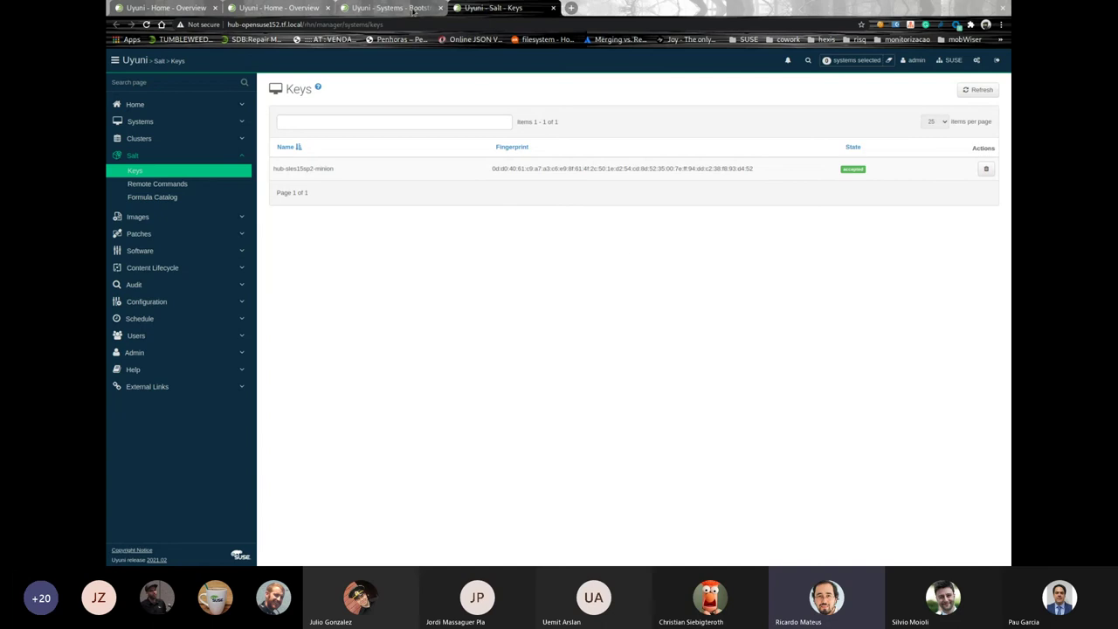
Check the bootstrap tab and the still-empty Systems > Overview page
click(413, 9)
click(508, 7)
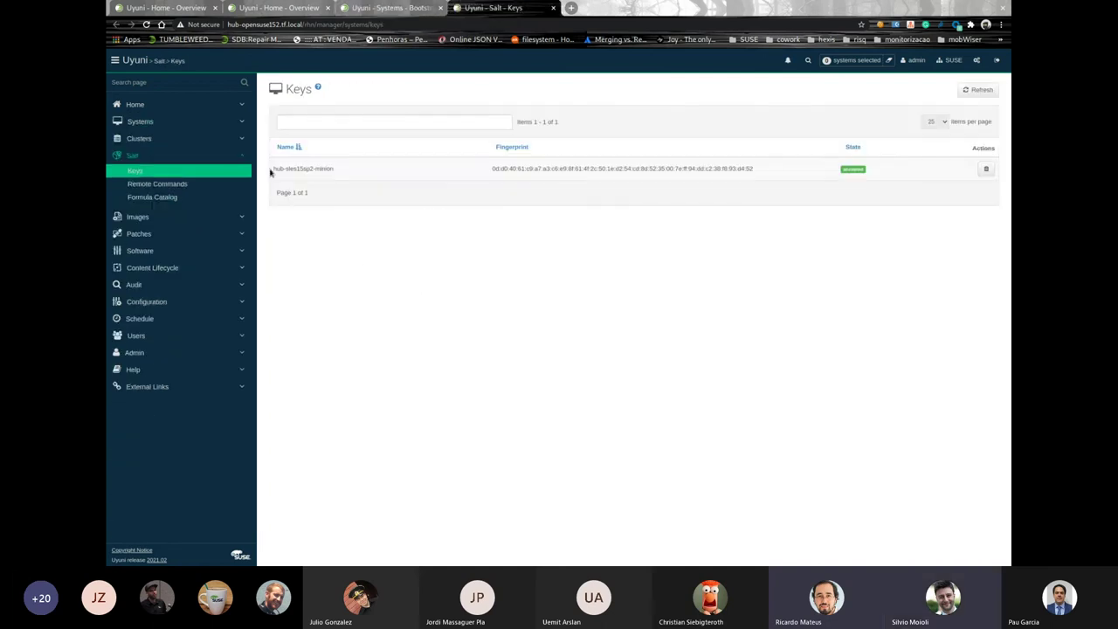
click(238, 123)
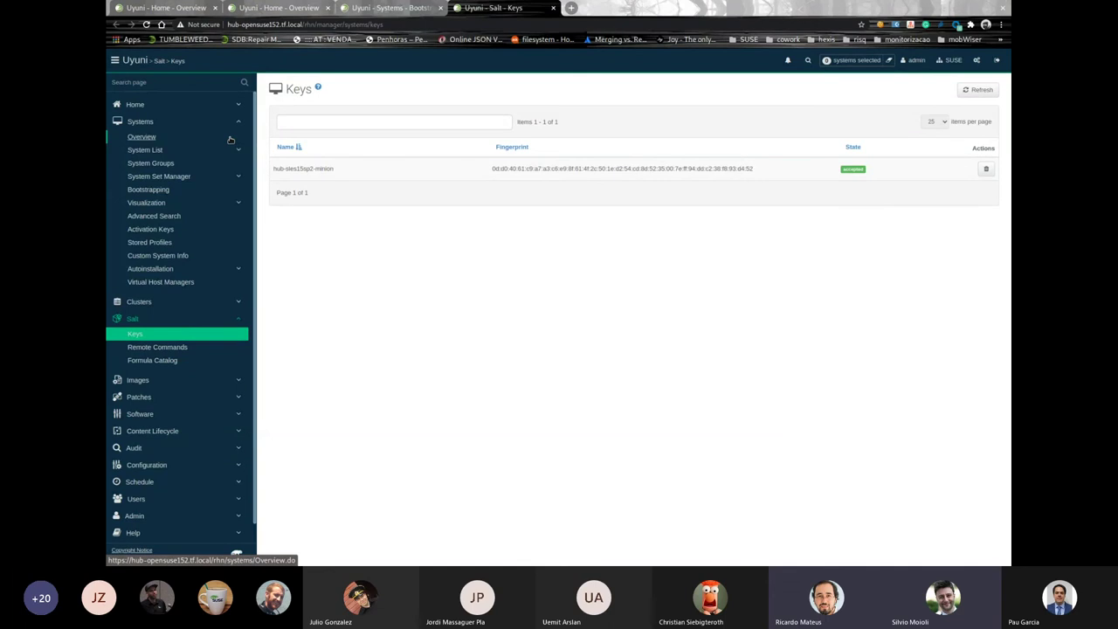
click(229, 140)
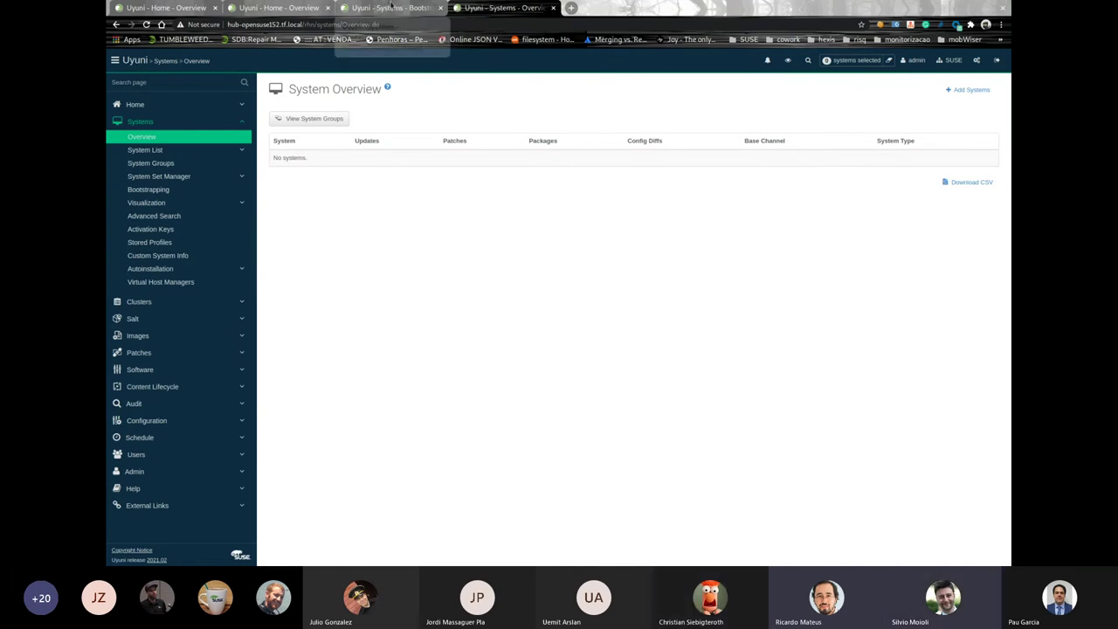
click(391, 7)
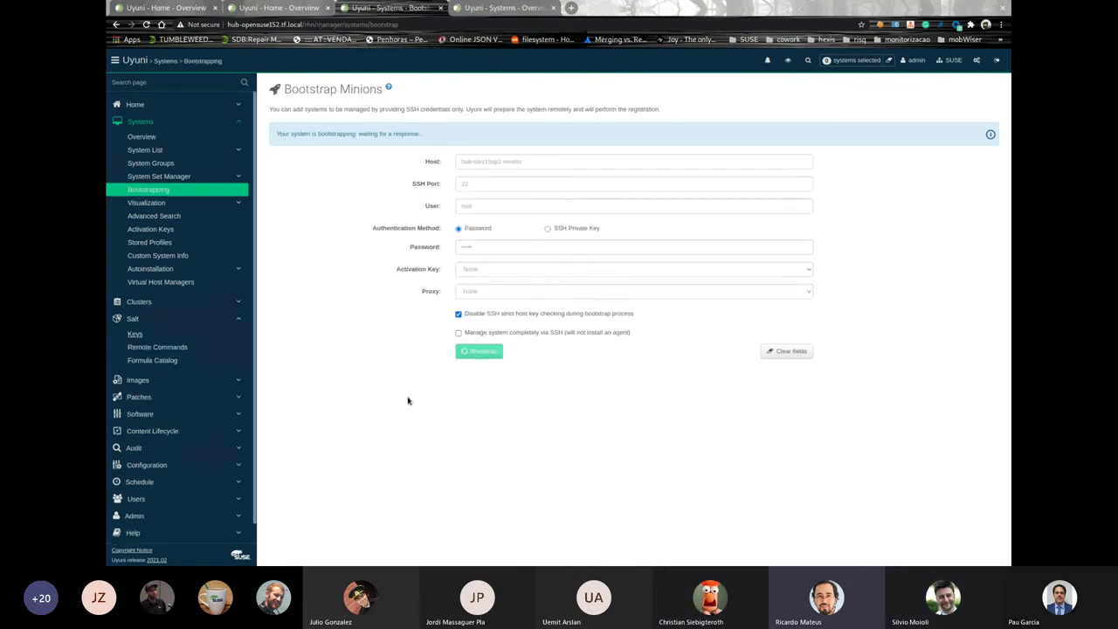
Switch to Terminator and review the server's salt-key output listing hub-sles15sp2-minion
key(alt+Tab)
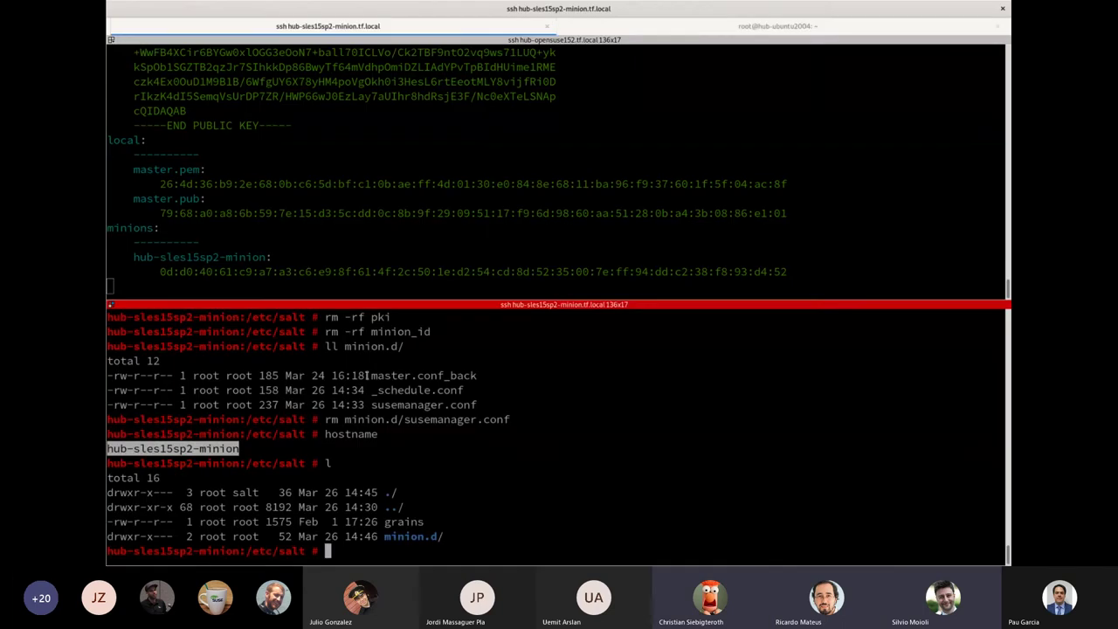
click(501, 221)
scroll(506, 158, up, 3)
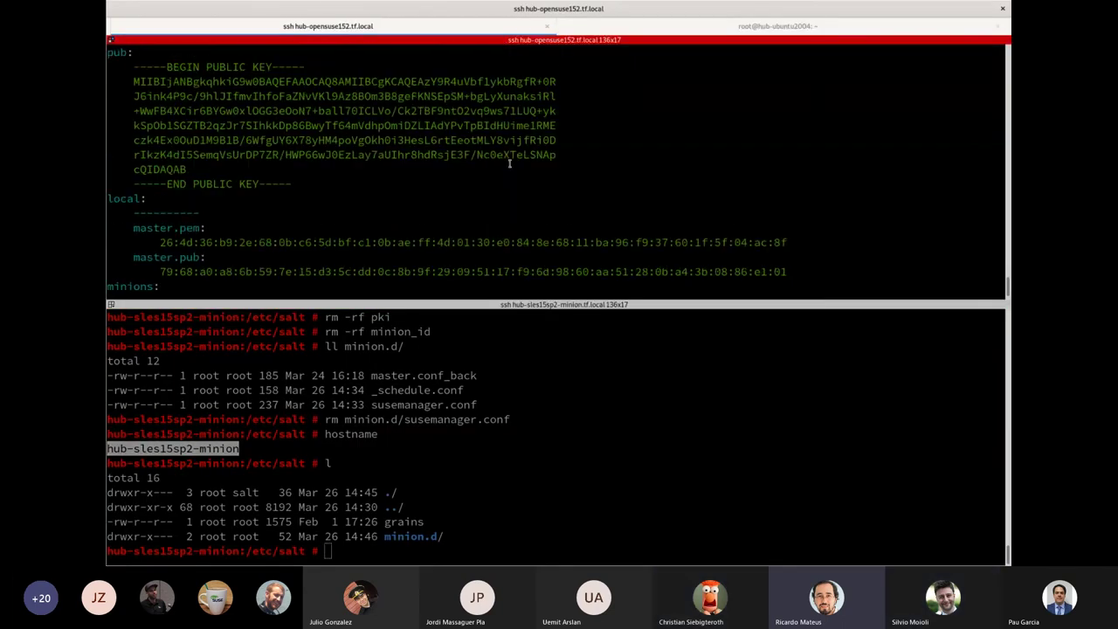
scroll(378, 206, down, 3)
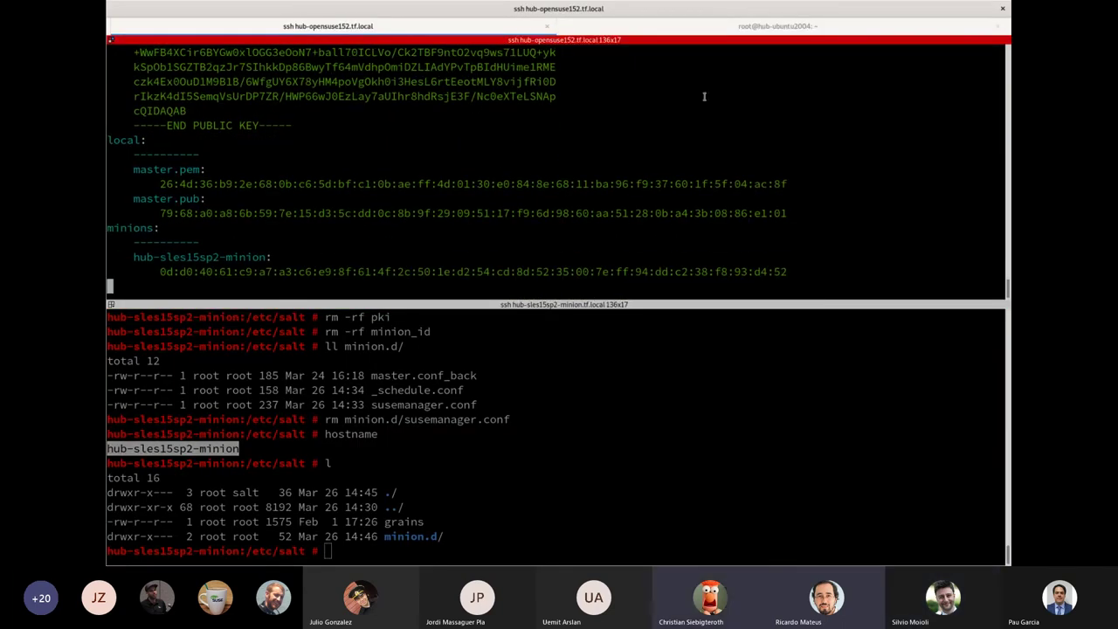
On hub-ubuntu2004, print /etc/os-release to check the host's operating system
click(753, 28)
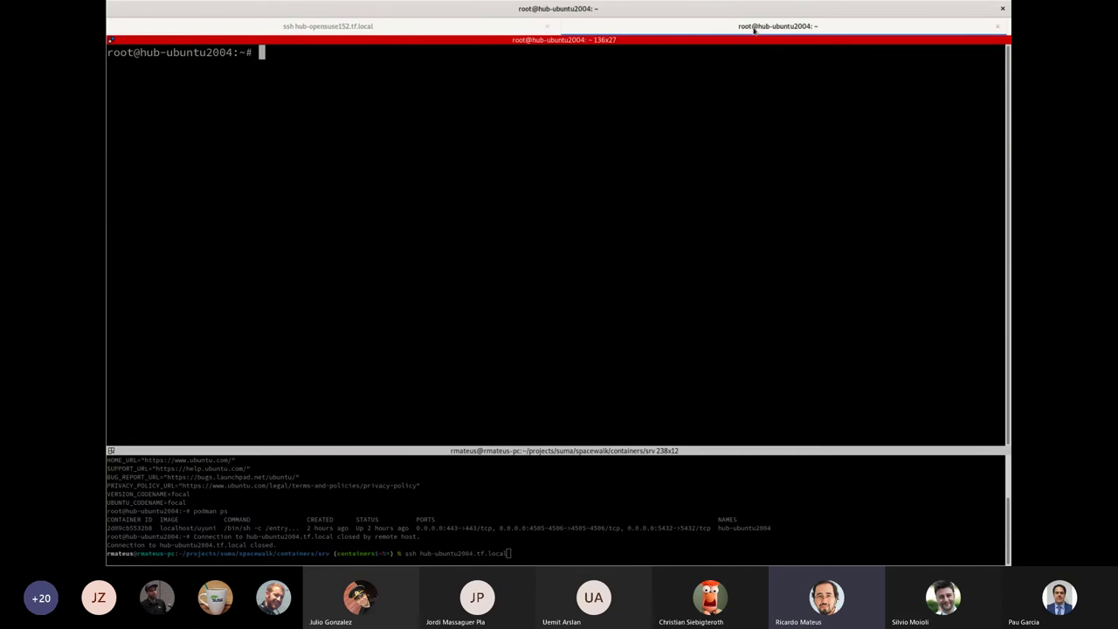
text(cat /etc/re)
key(BackSpace)
key(BackSpace)
text(os)
key(Tab)
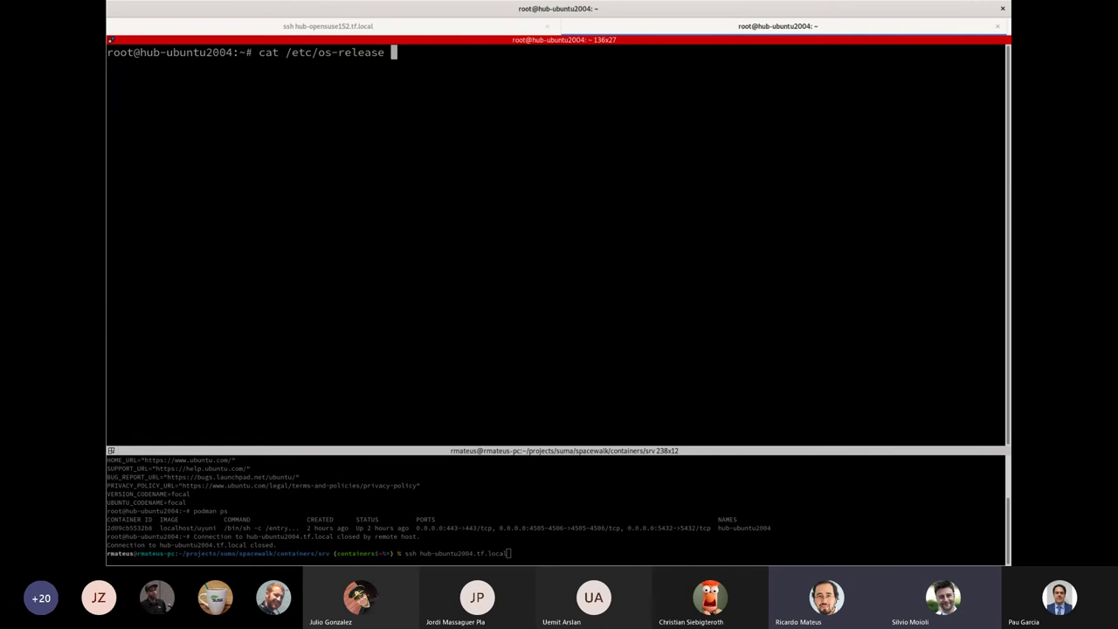
key(Return)
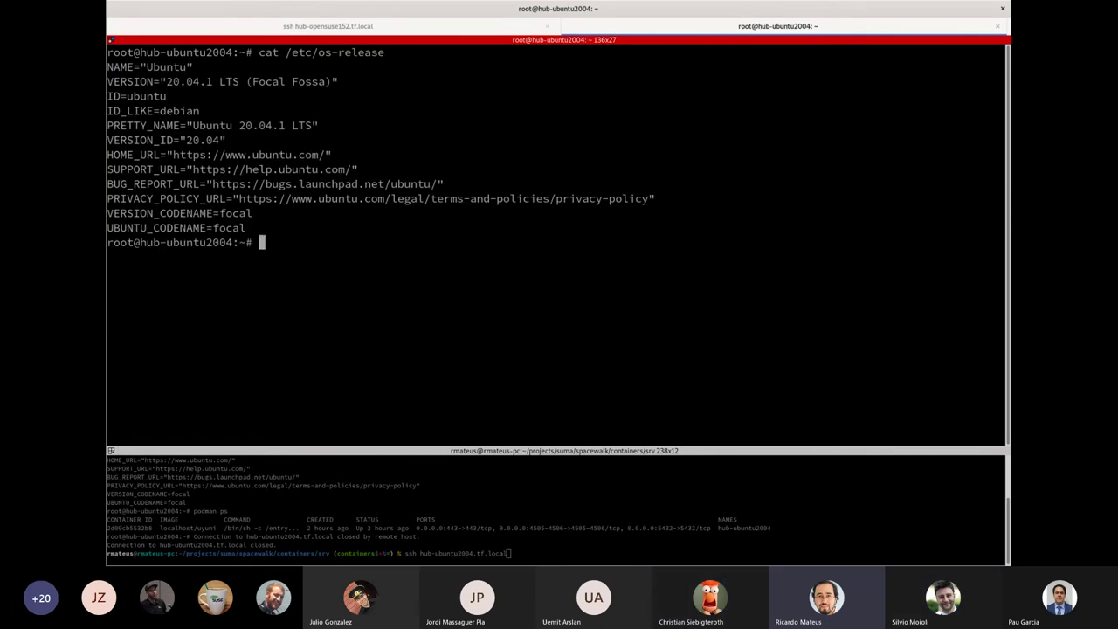
List all containers on the host with podman ps -a
text(ps)
key(BackSpace)
key(BackSpace)
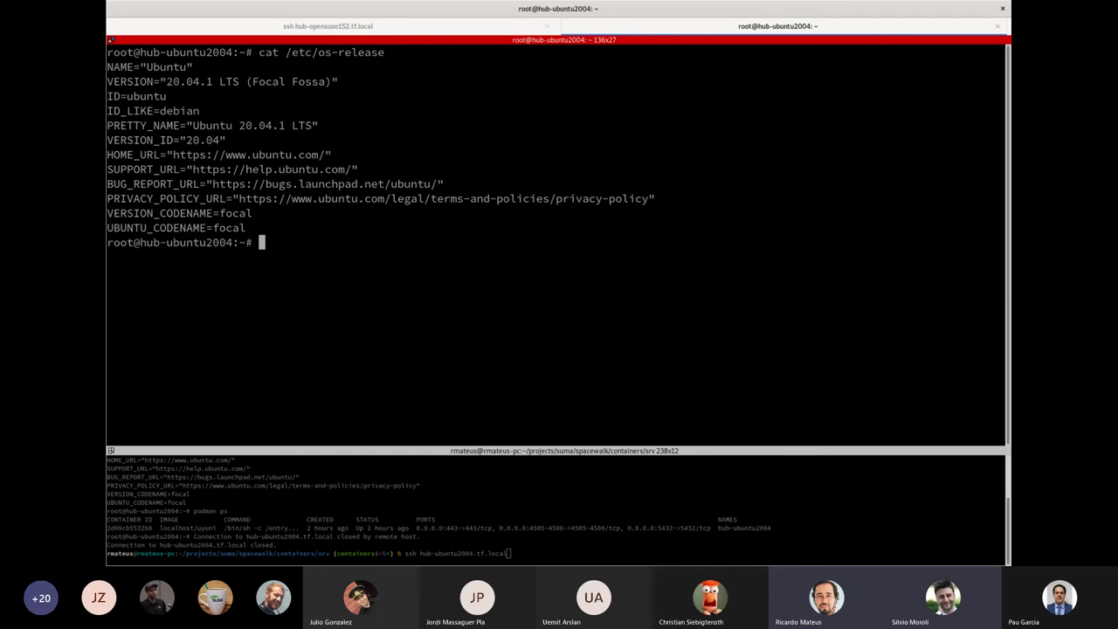
text(podman )
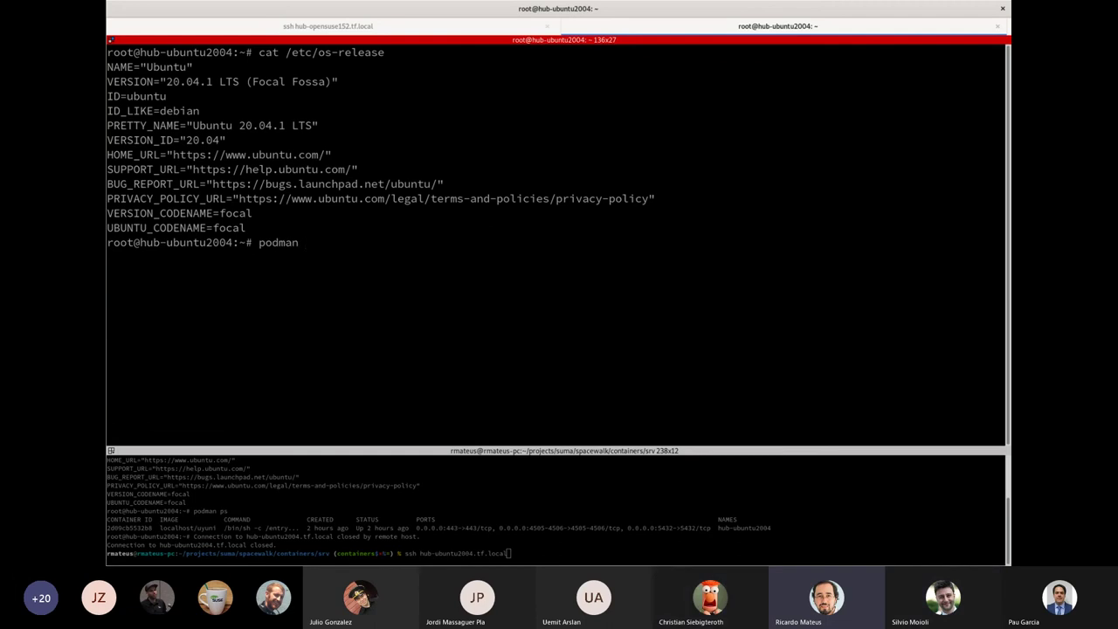
text(ps -a)
key(Return)
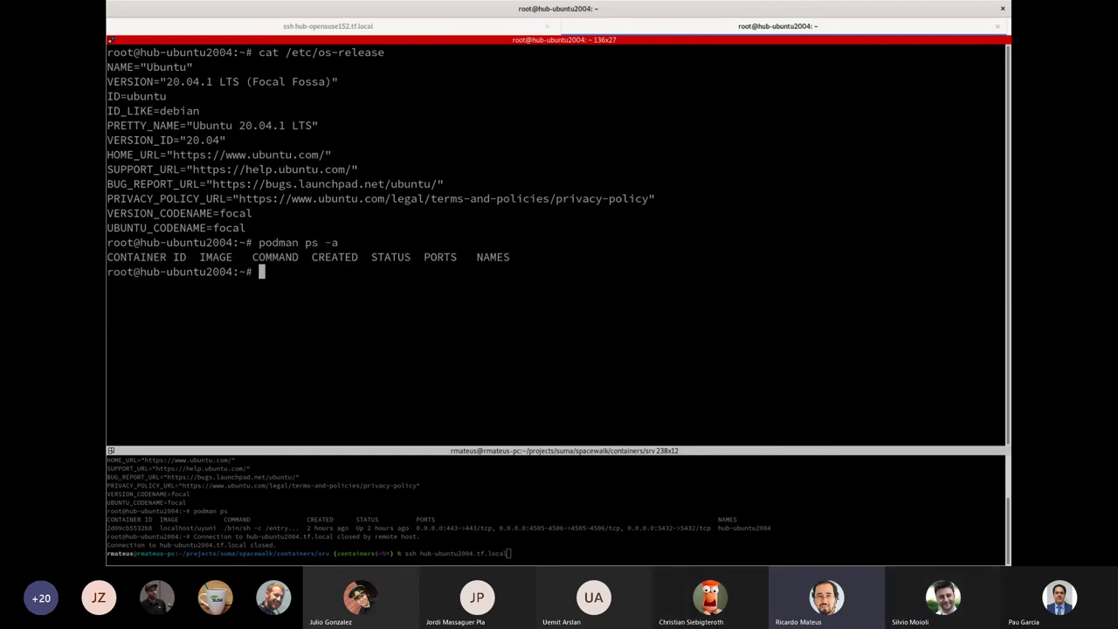
Rerun the earlier sudo podman run Uyuni container command from history, then return to the browser
key(ctrl+r)
text(run)
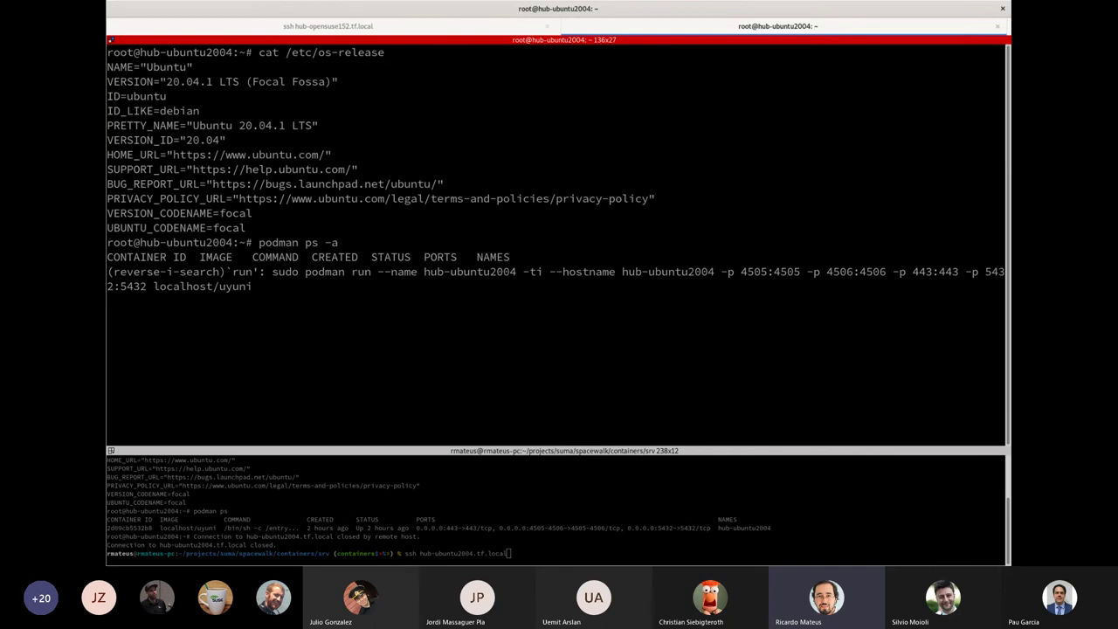
key(Return)
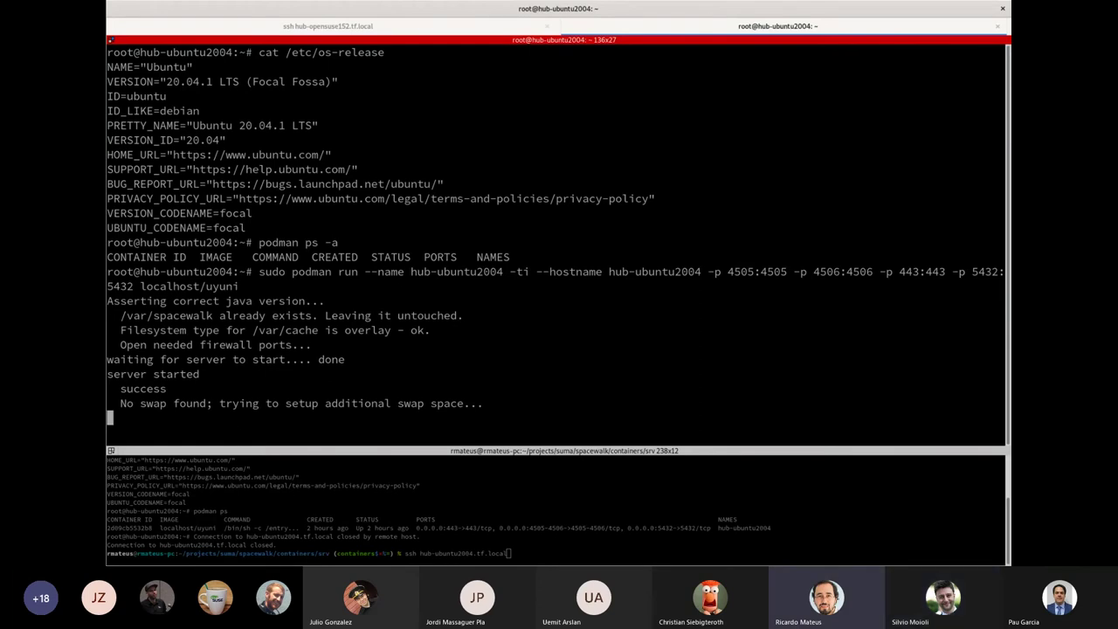
key(alt+Tab)
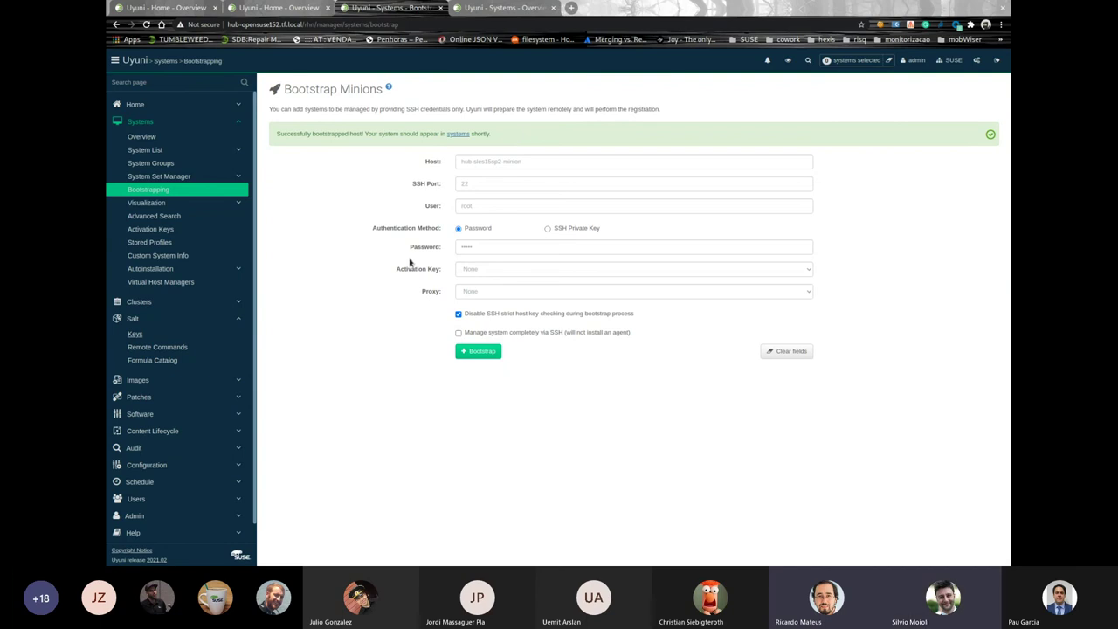
Open hub-sles15sp2-minion from the reloaded Systems Overview and view its four-event history
key(ctrl+Tab)
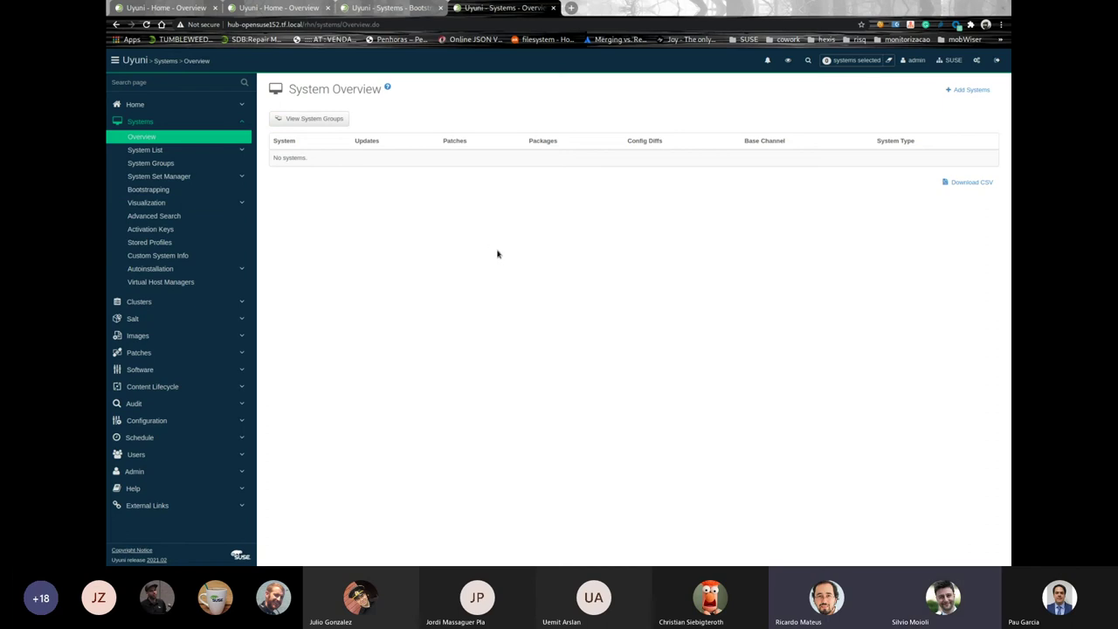
key(F5)
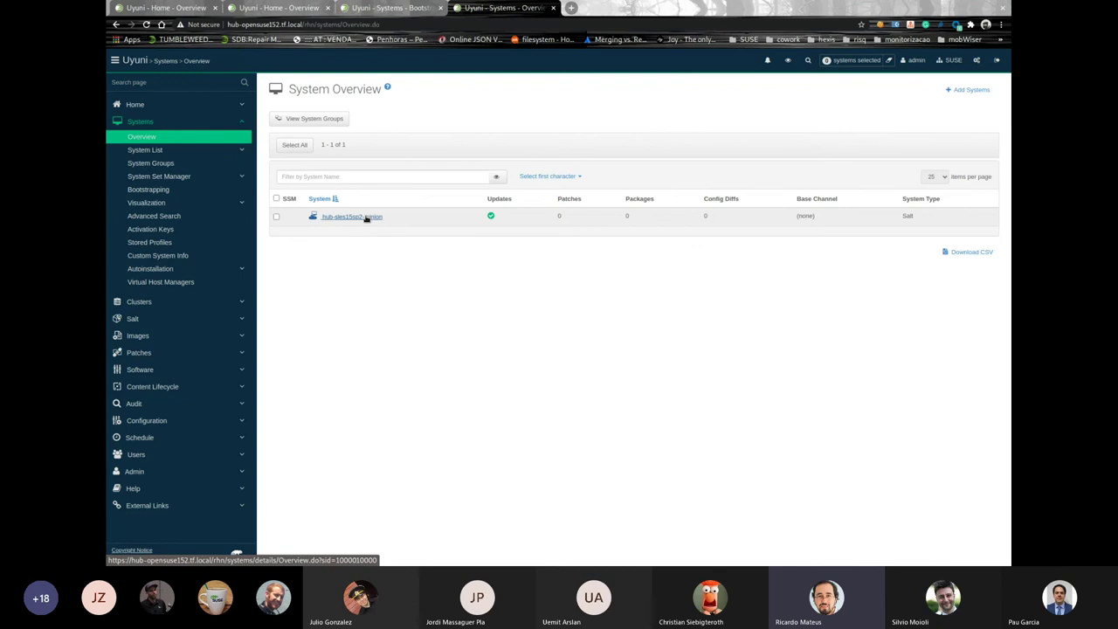
click(365, 217)
key(ctrl+plus)
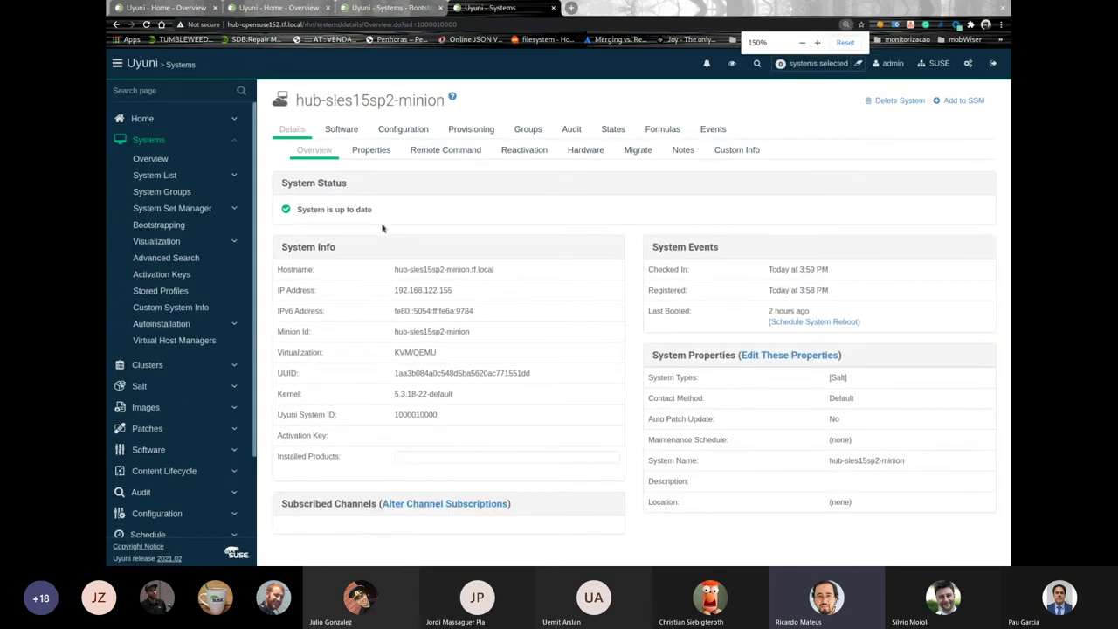
key(ctrl+plus)
click(804, 145)
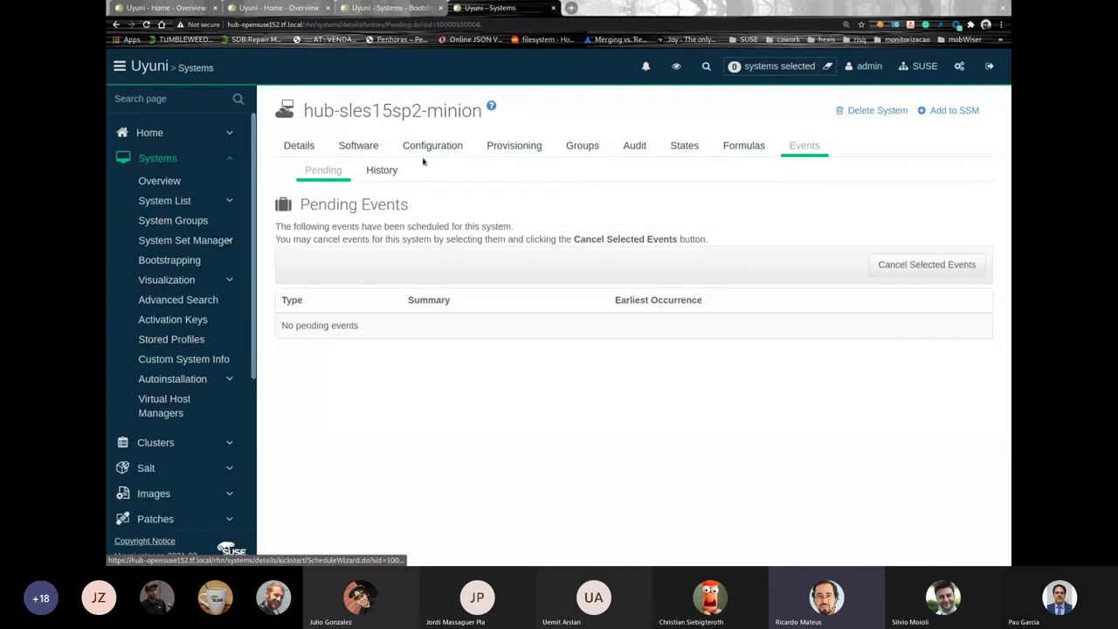
click(384, 173)
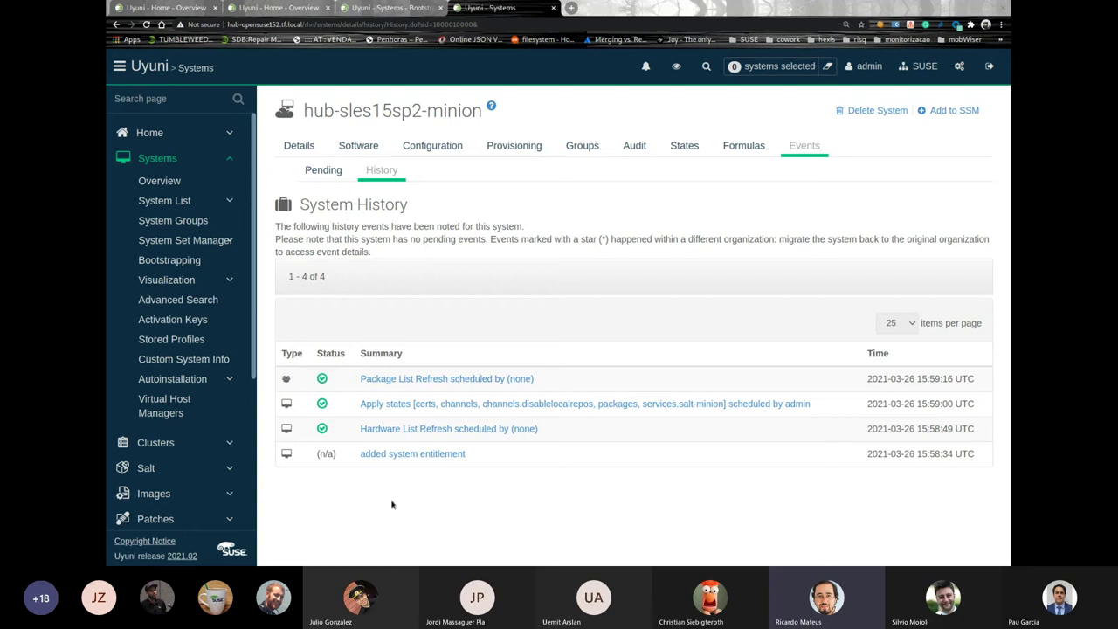
Check the container startup in the terminal, then switch to the hub-ubuntu2004 browser tab
key(alt+Tab)
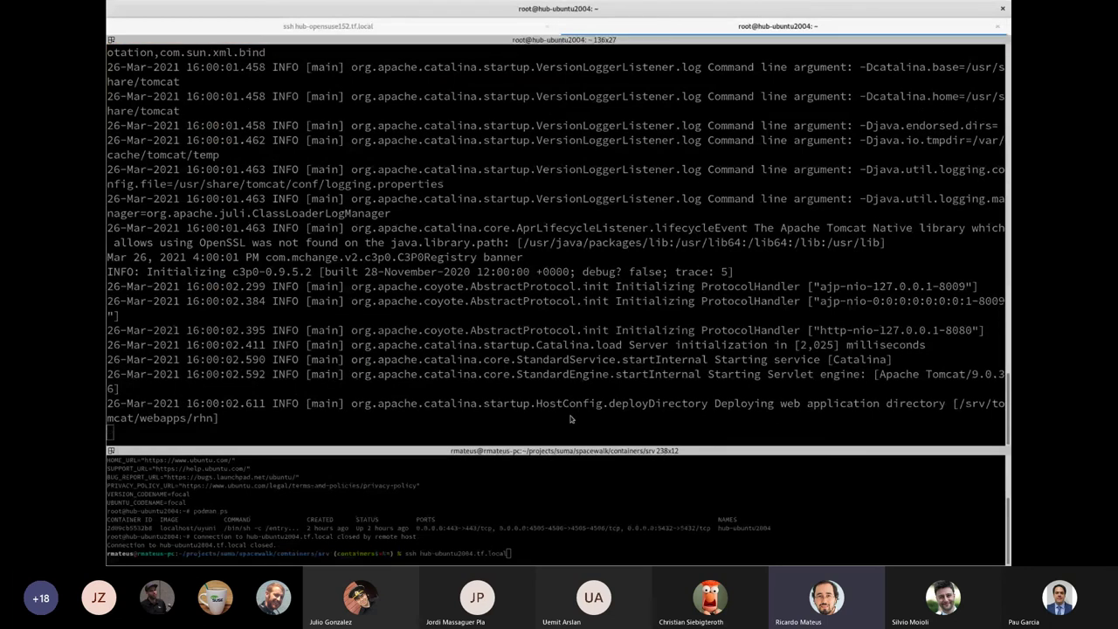
key(alt+Tab)
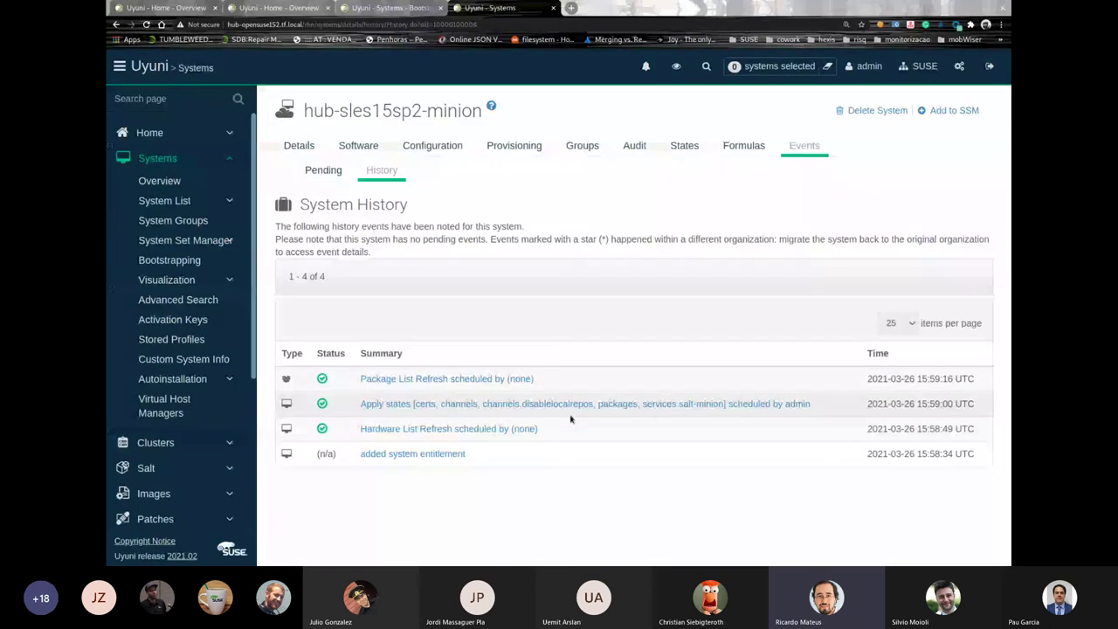
click(280, 7)
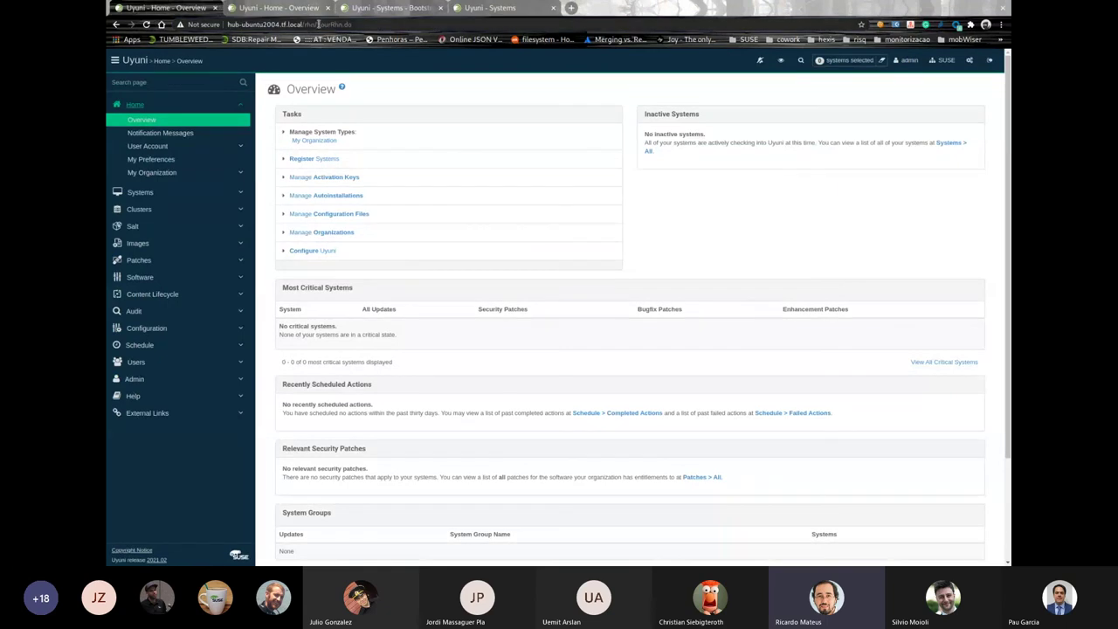
click(314, 24)
drag(326, 24, 463, 45)
key(BackSpace)
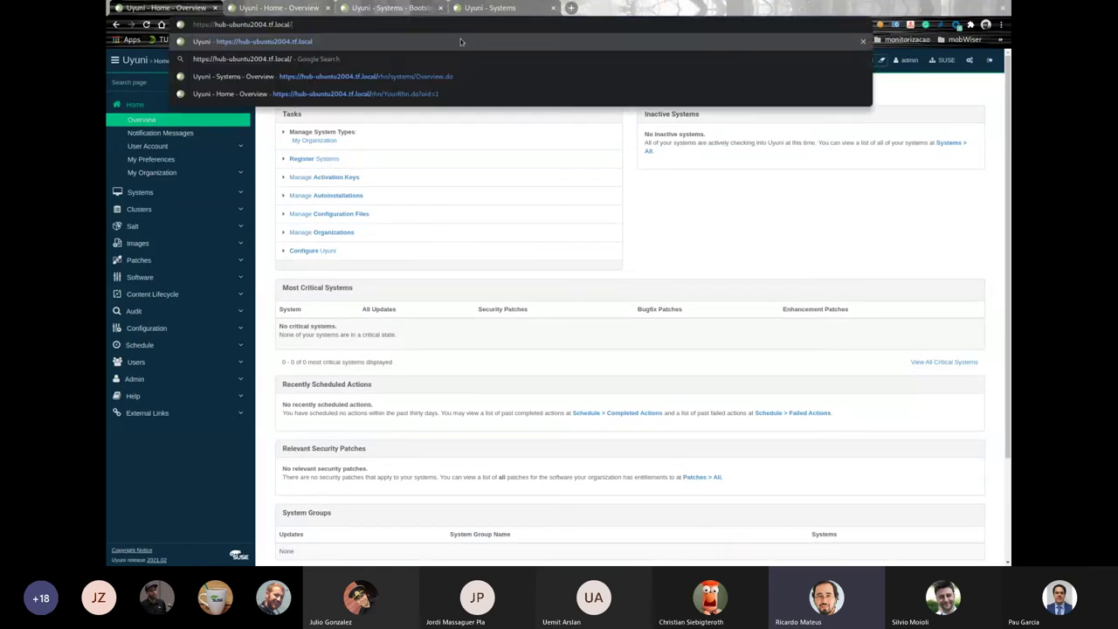
key(Return)
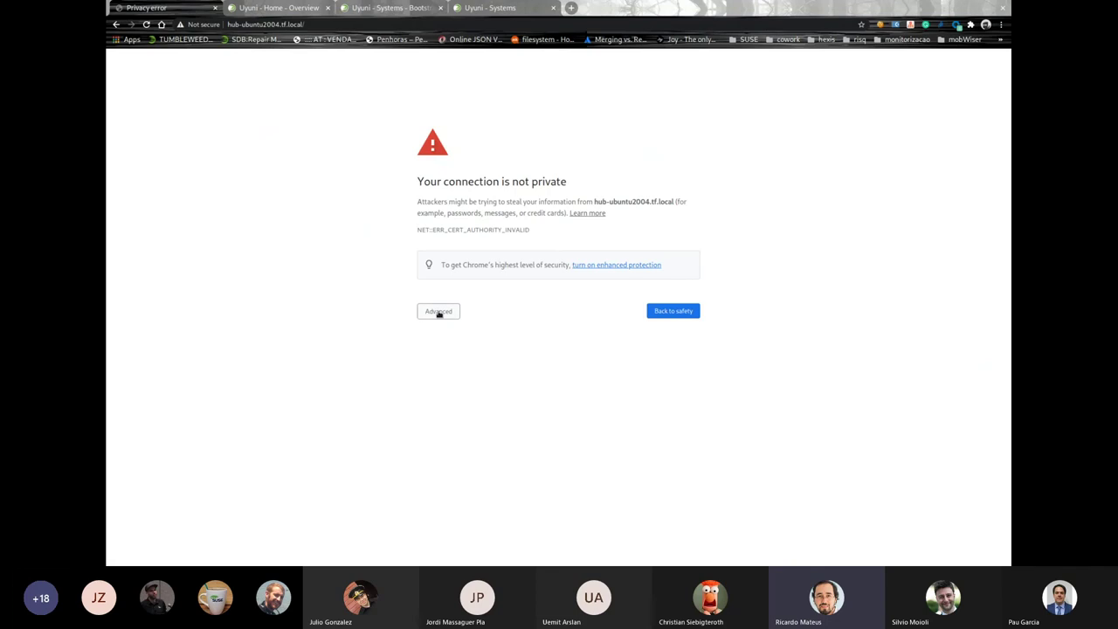
click(436, 312)
click(505, 384)
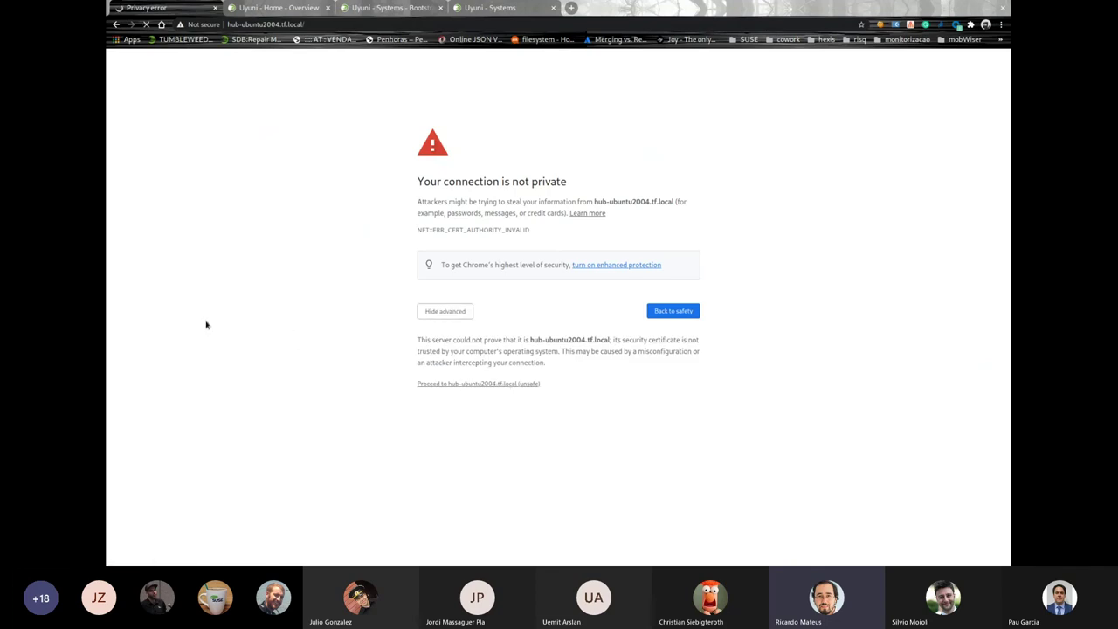
key(ctrl+plus)
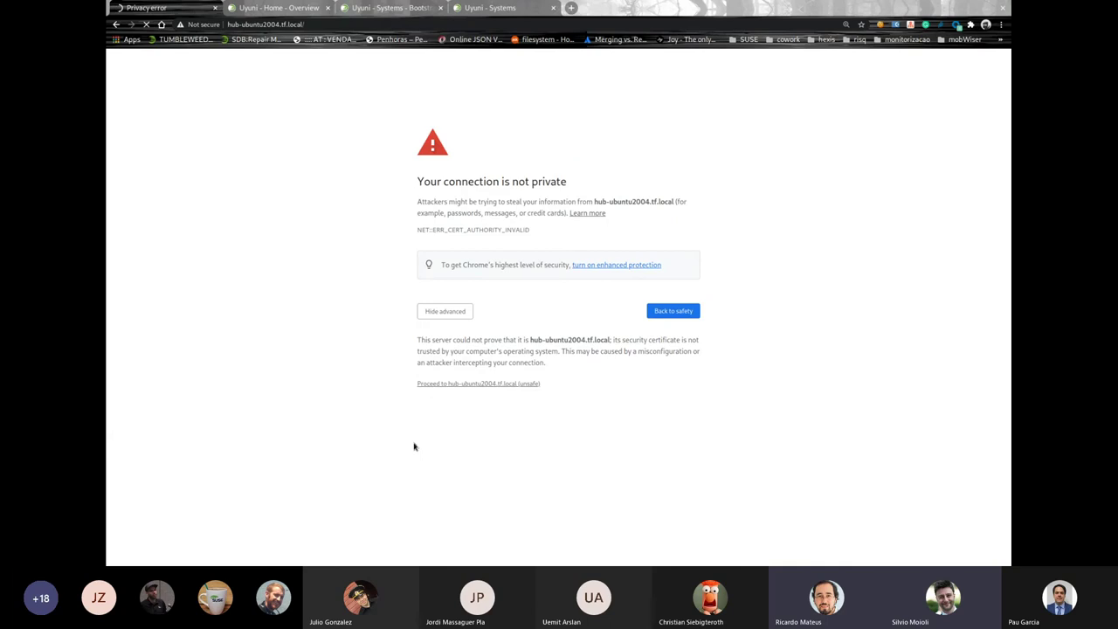
click(517, 389)
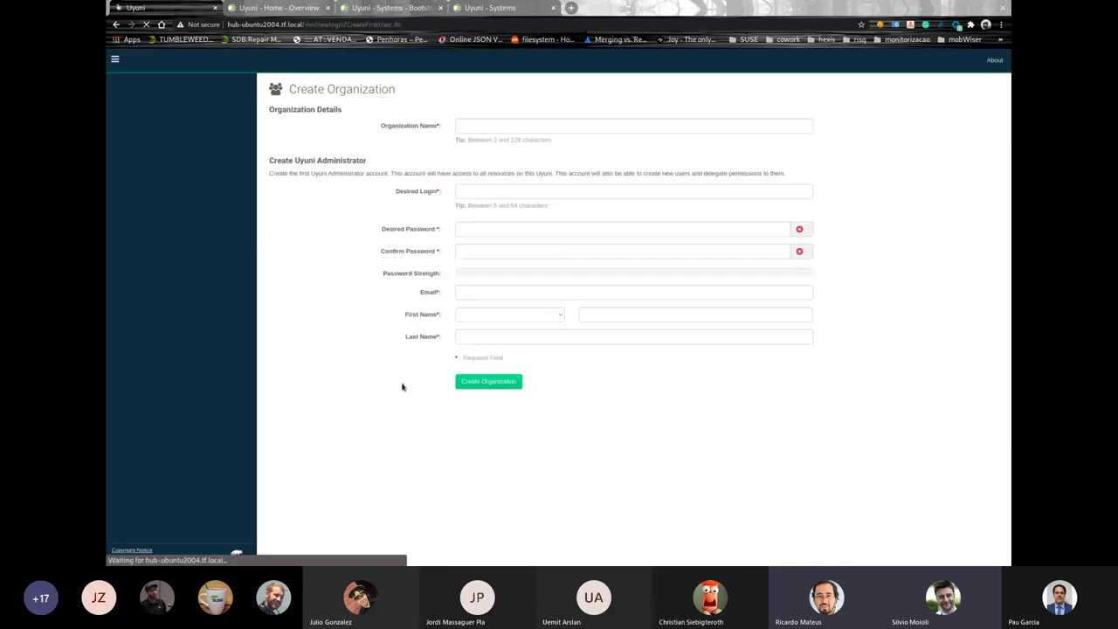
Create organization SUSE with administrator login admin, its password, and the suggested e-mail and names
click(505, 122)
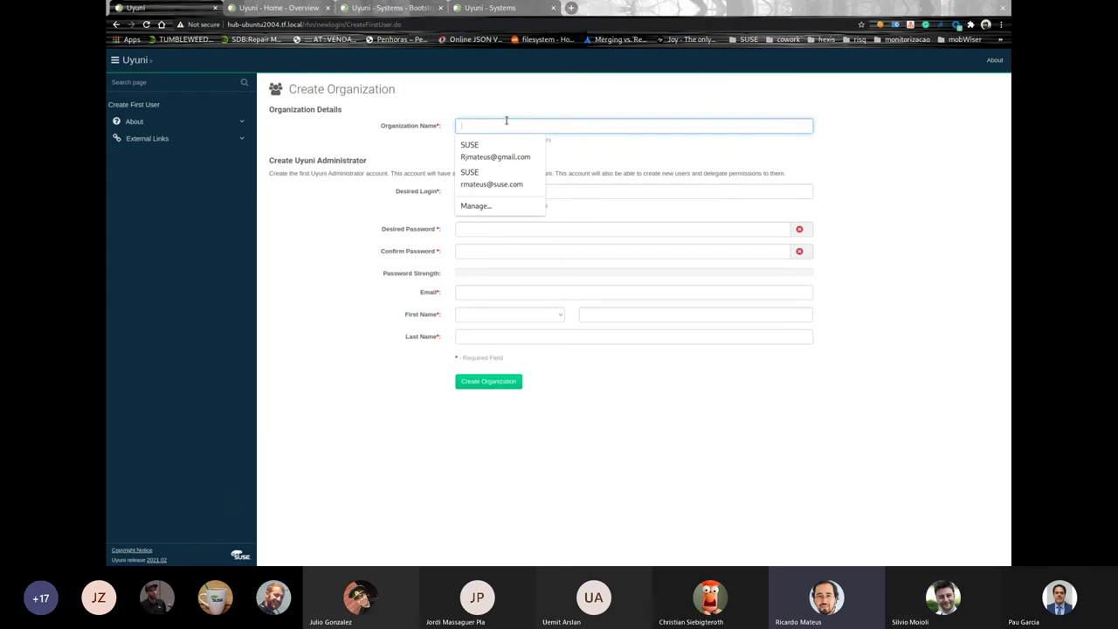
text(SUSE)
key(Tab)
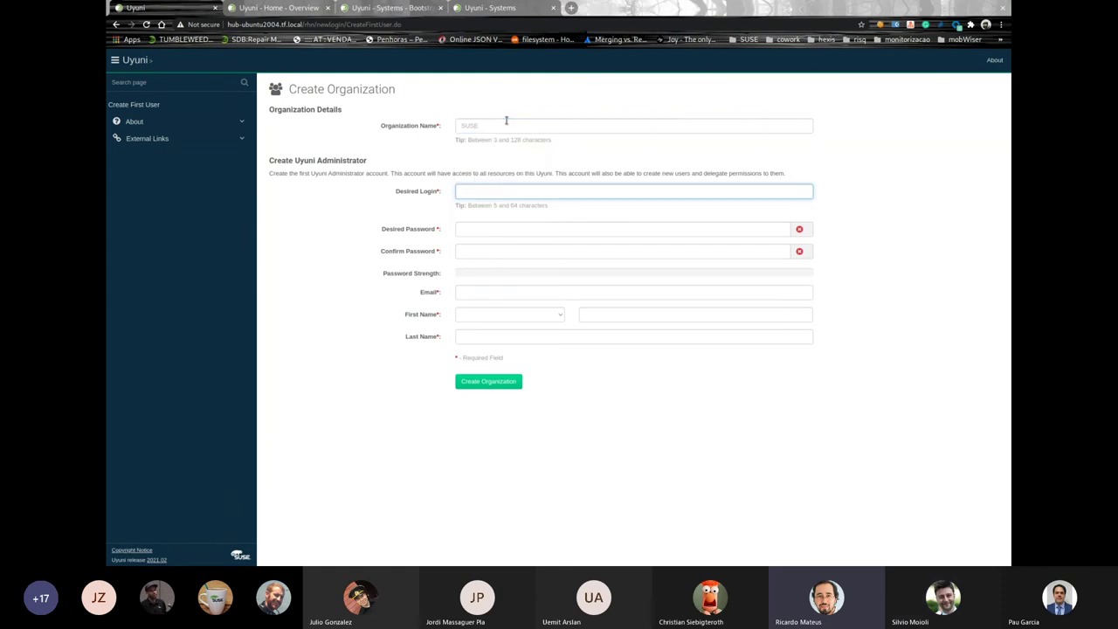
text(admin)
key(Tab)
text(a)
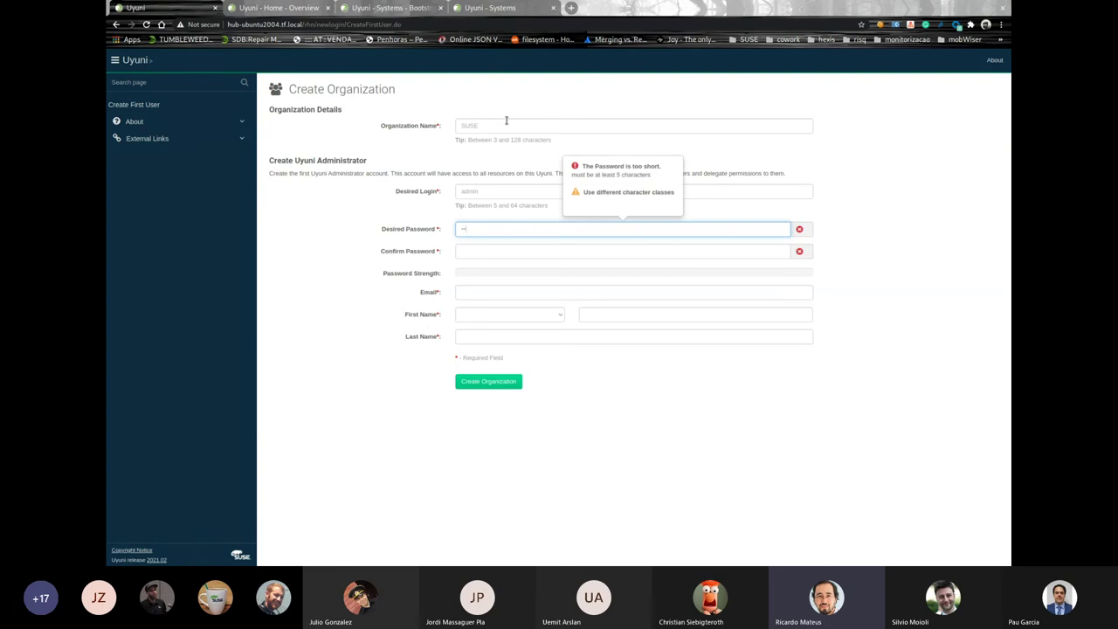
text(dmin)
key(Tab)
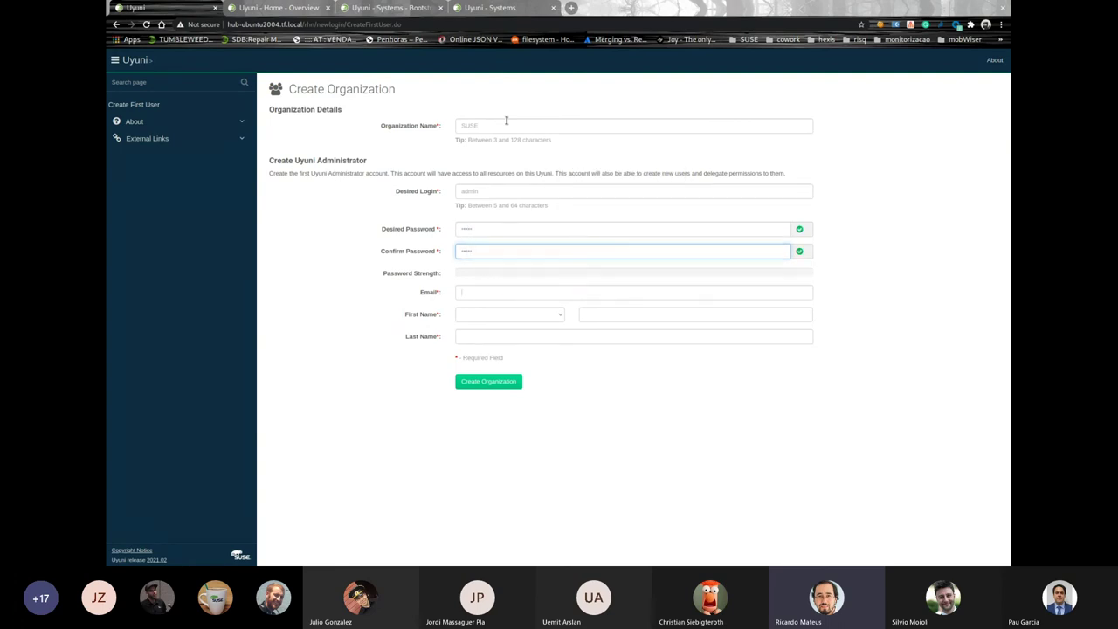
key(Tab)
key(Down)
key(Return)
key(Tab)
key(Tab)
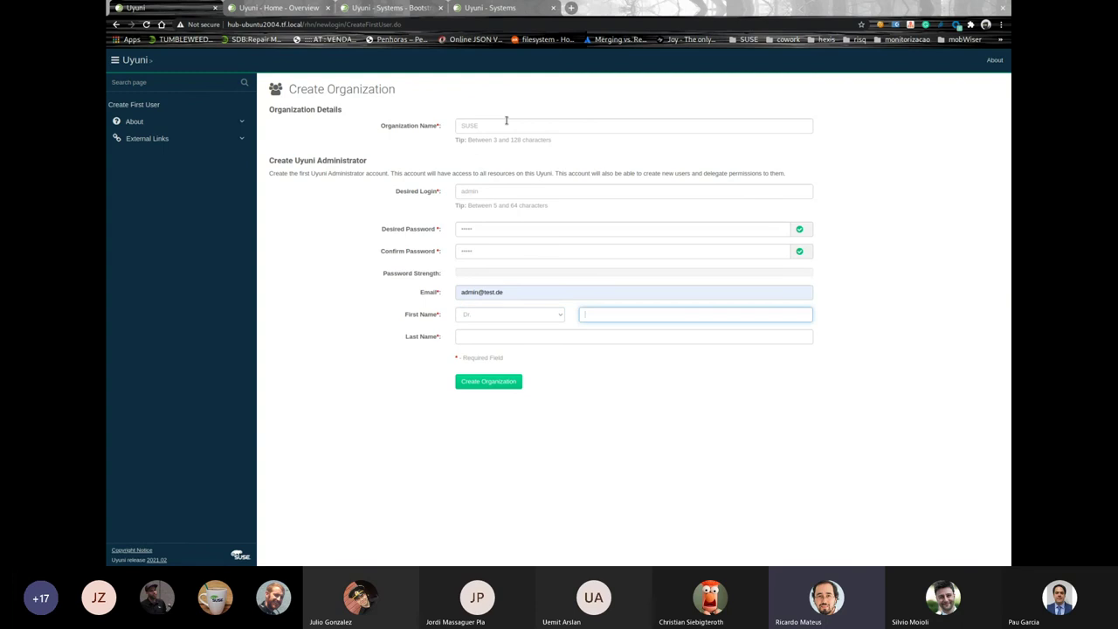
key(Down)
key(Return)
key(Tab)
key(Down)
key(Return)
key(Return)
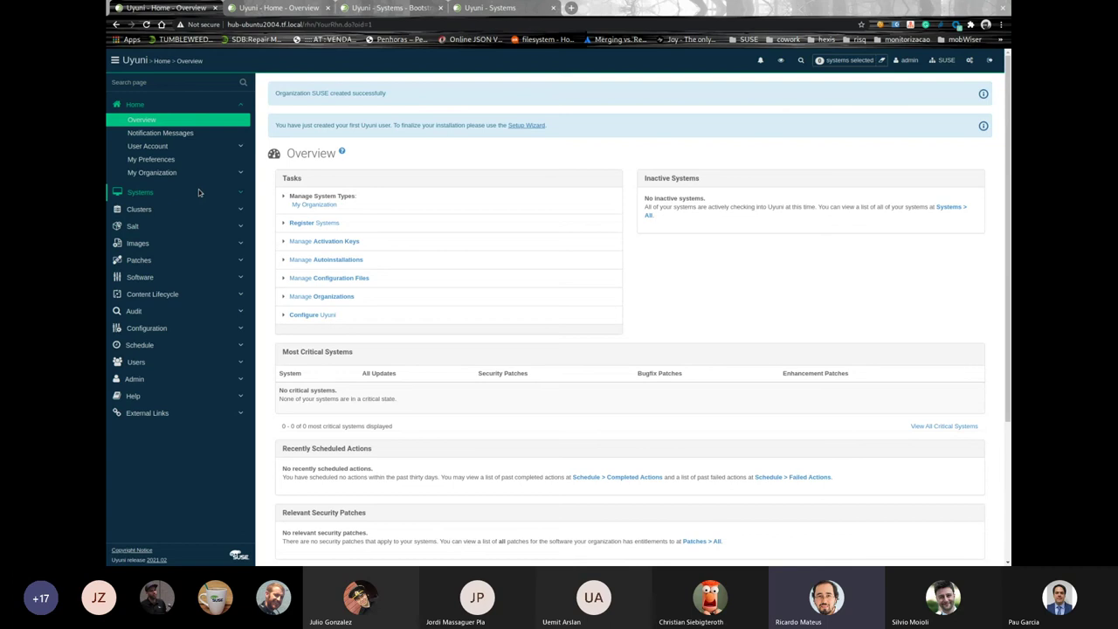
Open the new server's empty Systems Overview, then switch to the terminal
click(198, 189)
click(141, 208)
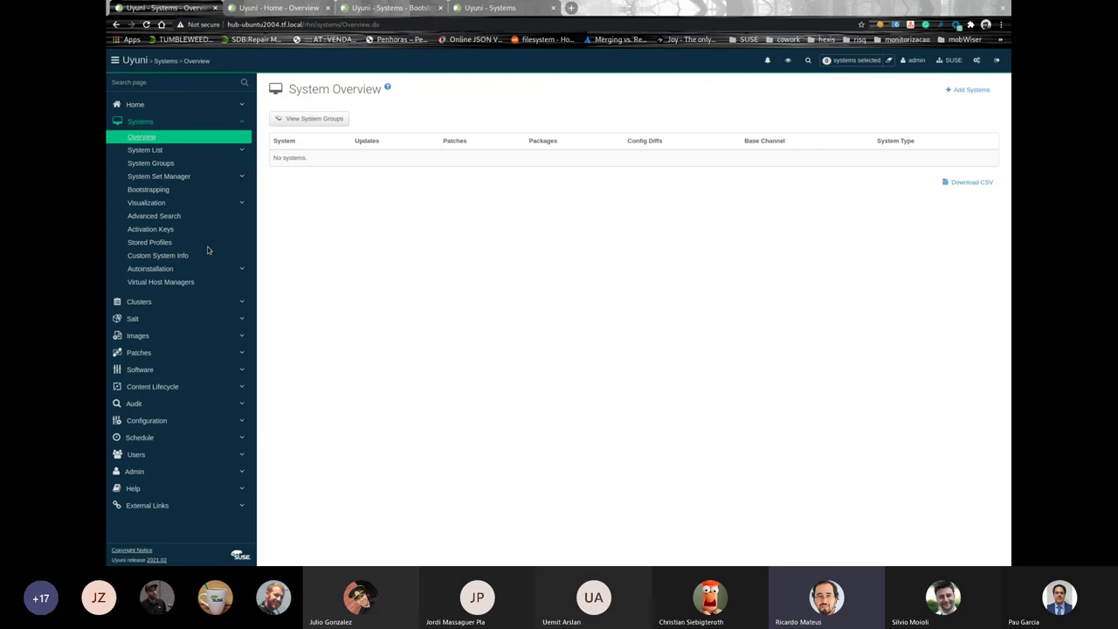
key(alt+Tab)
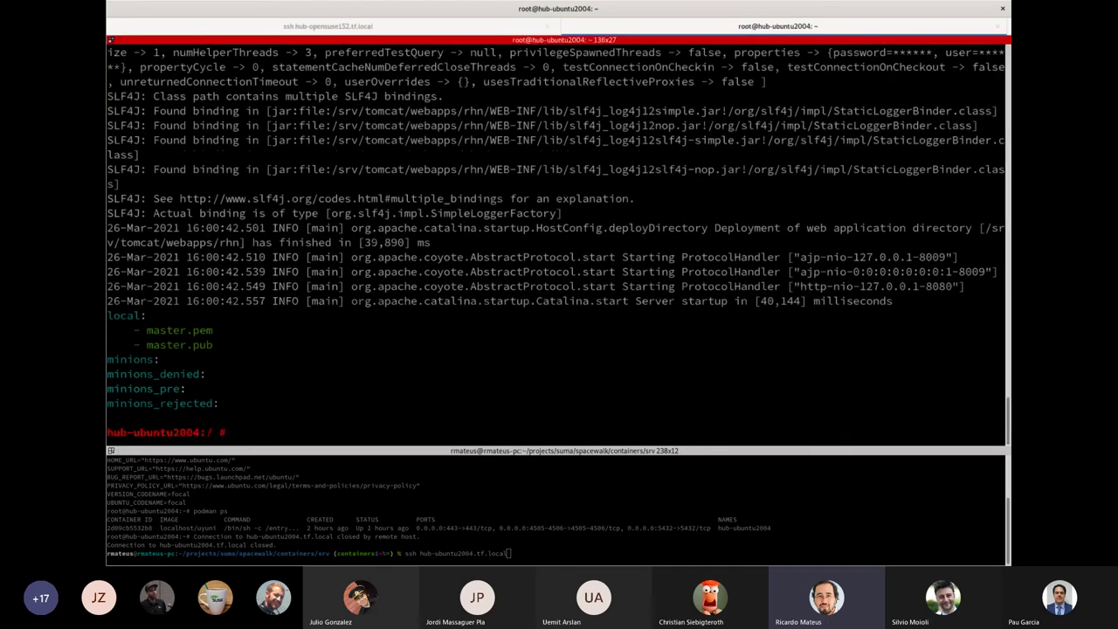
Print /etc/os-release in the container shell, showing openSUSE Leap 15.2, then return to Uyuni
text(cat /etc/os-release)
key(Return)
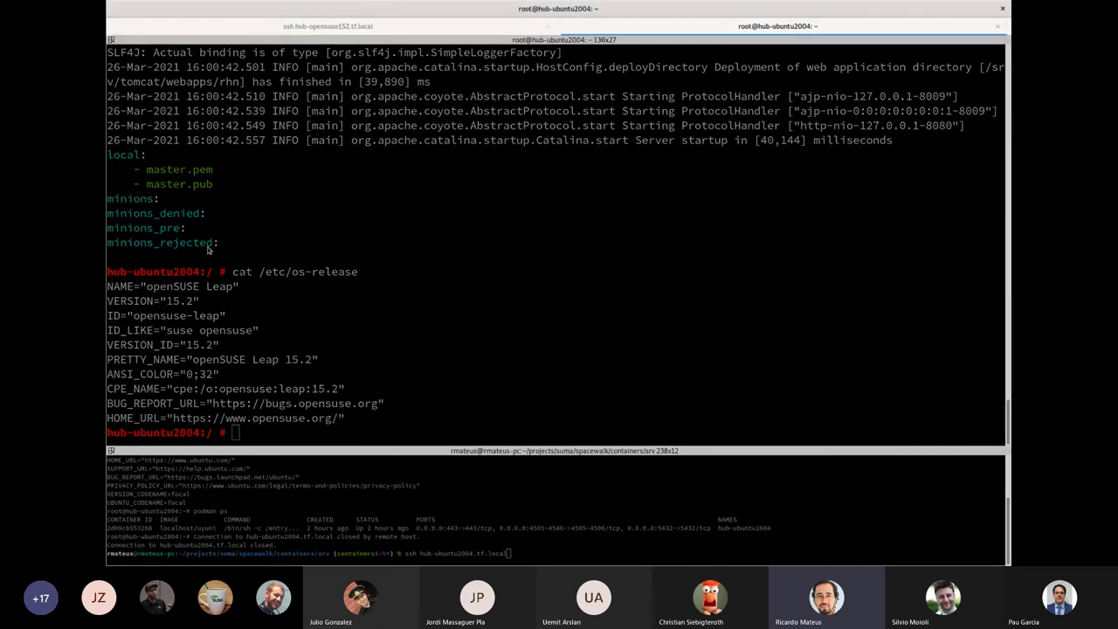
key(alt+Tab)
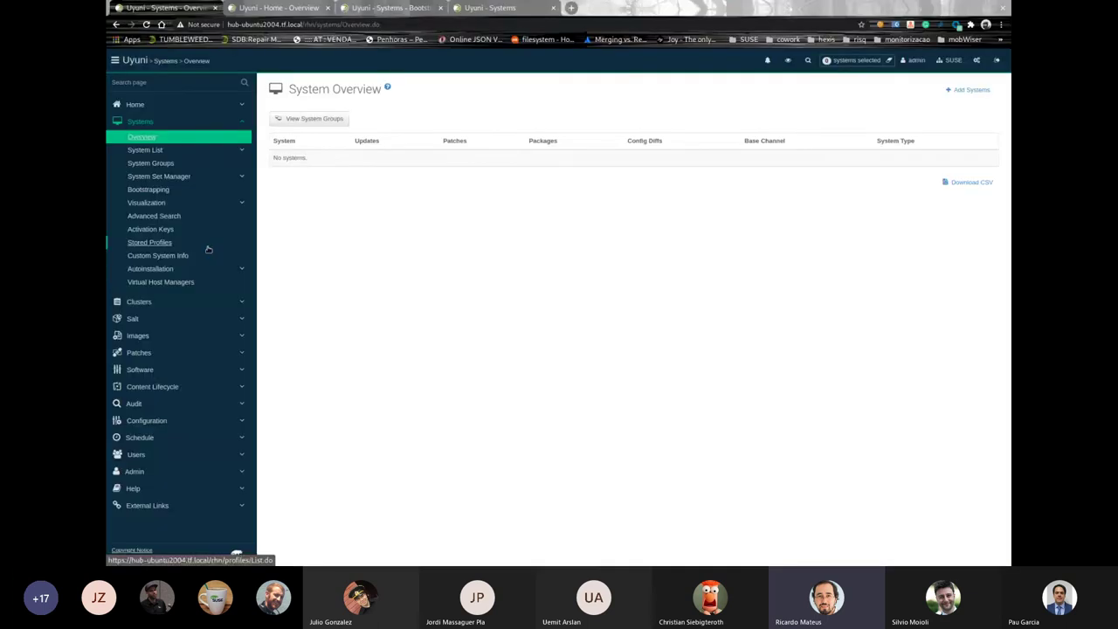